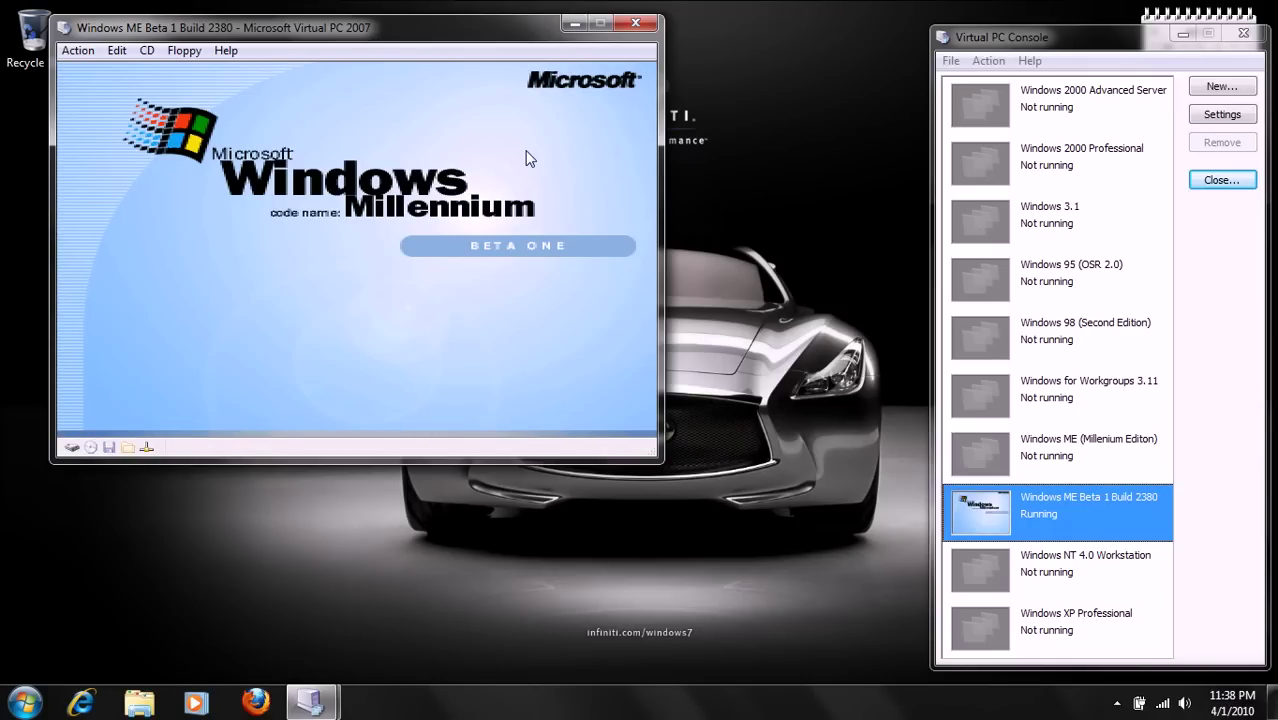
# Log on to the Windows Millennium virtual machine by entering the network password
pyautogui.moveTo(466, 41); pyautogui.dragTo(428, 39)
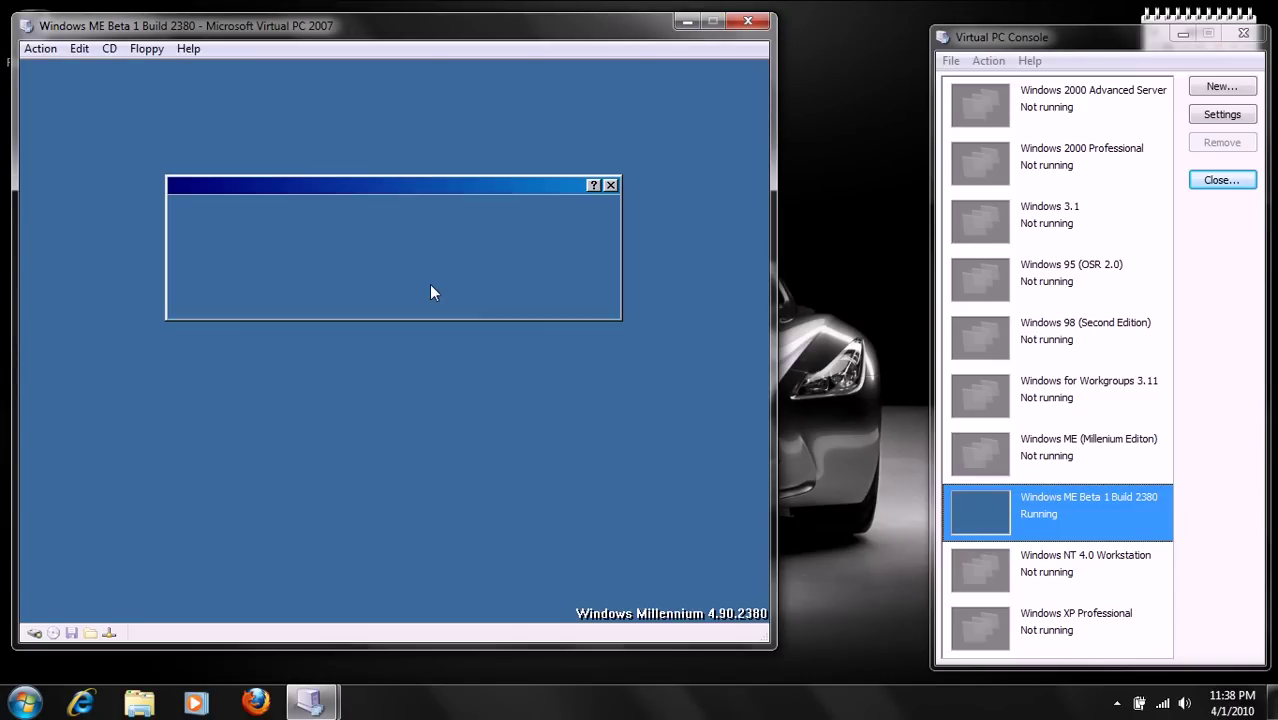
pyautogui.write('*****')
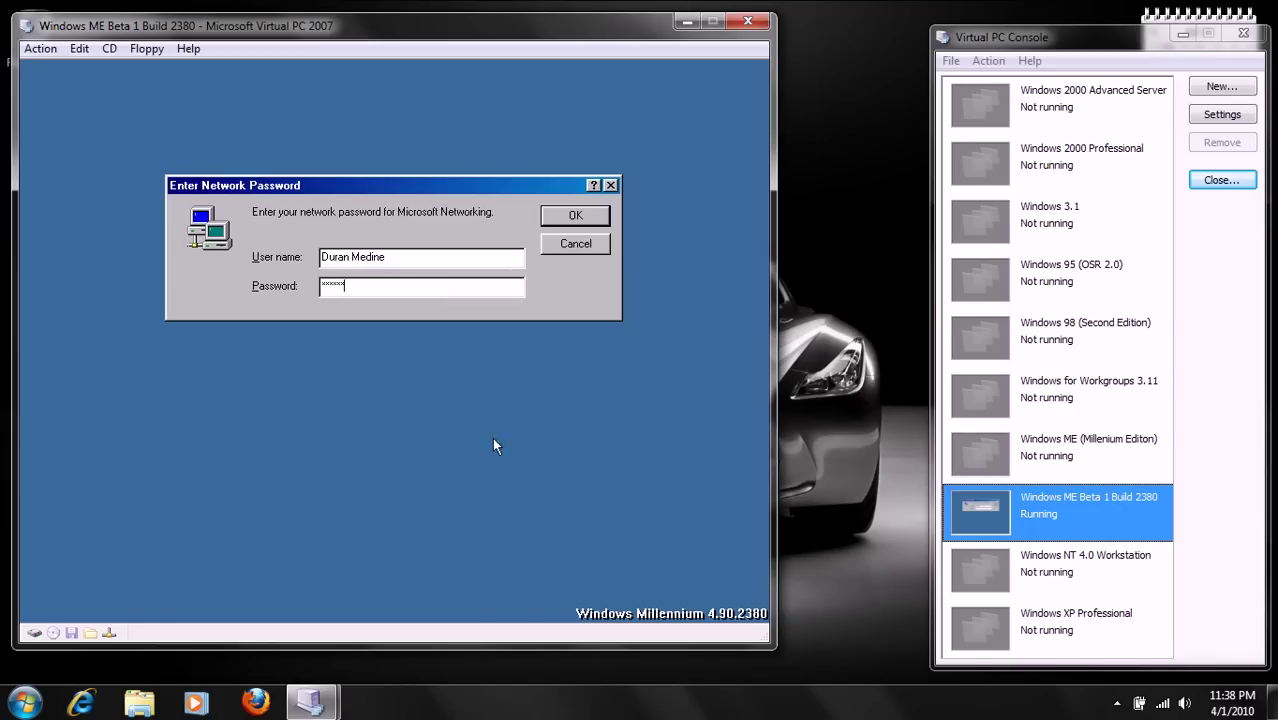
pyautogui.click(598, 219)
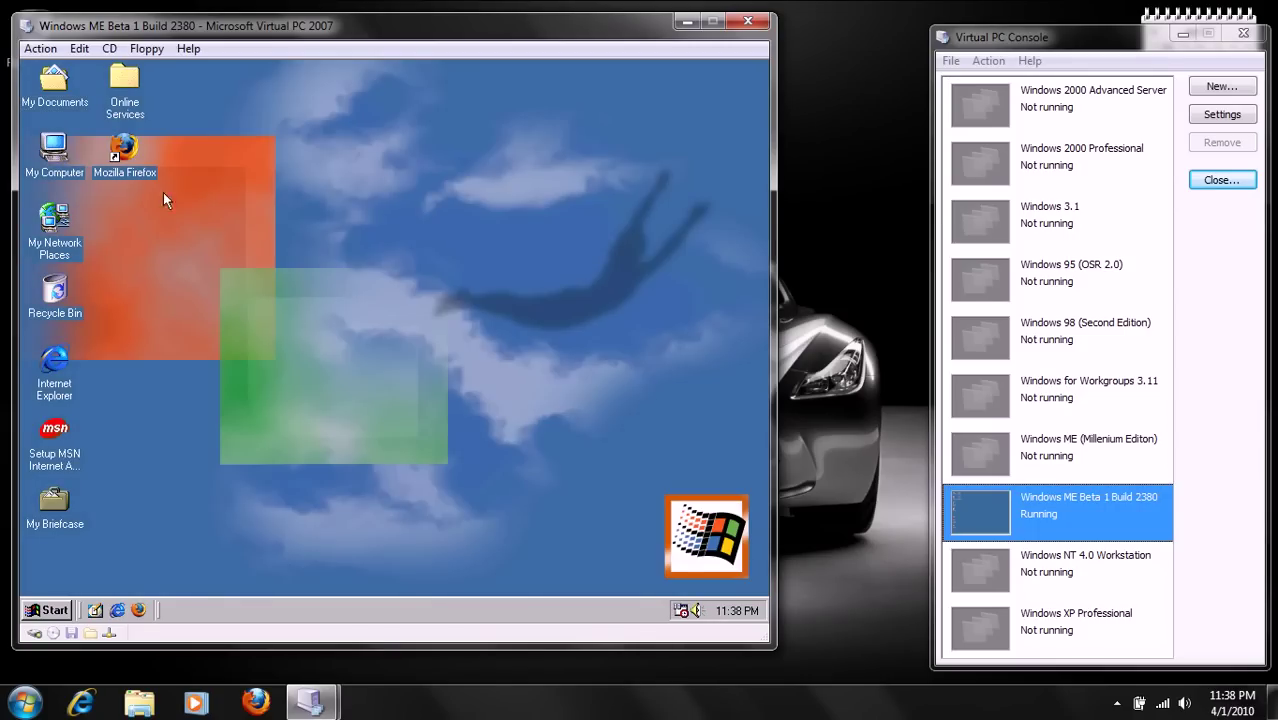
# View the general system properties of My Computer, then close them
pyautogui.rightClick(56, 155)
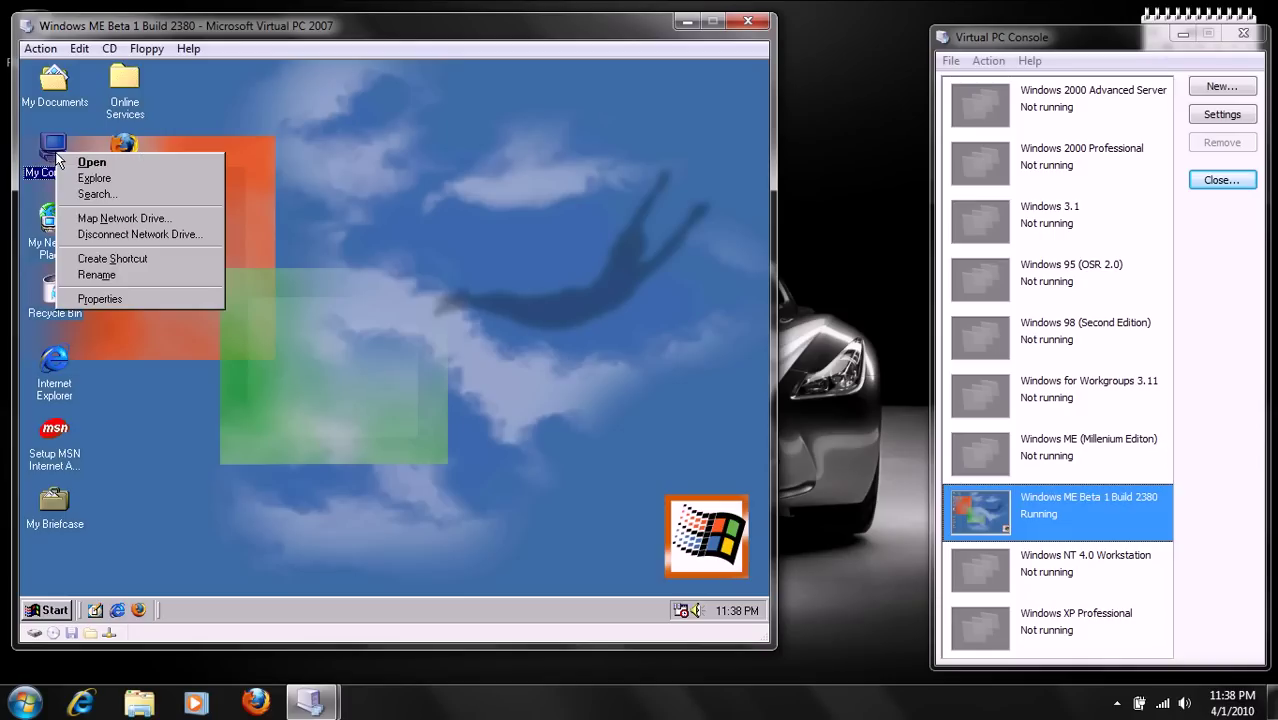
pyautogui.click(85, 298)
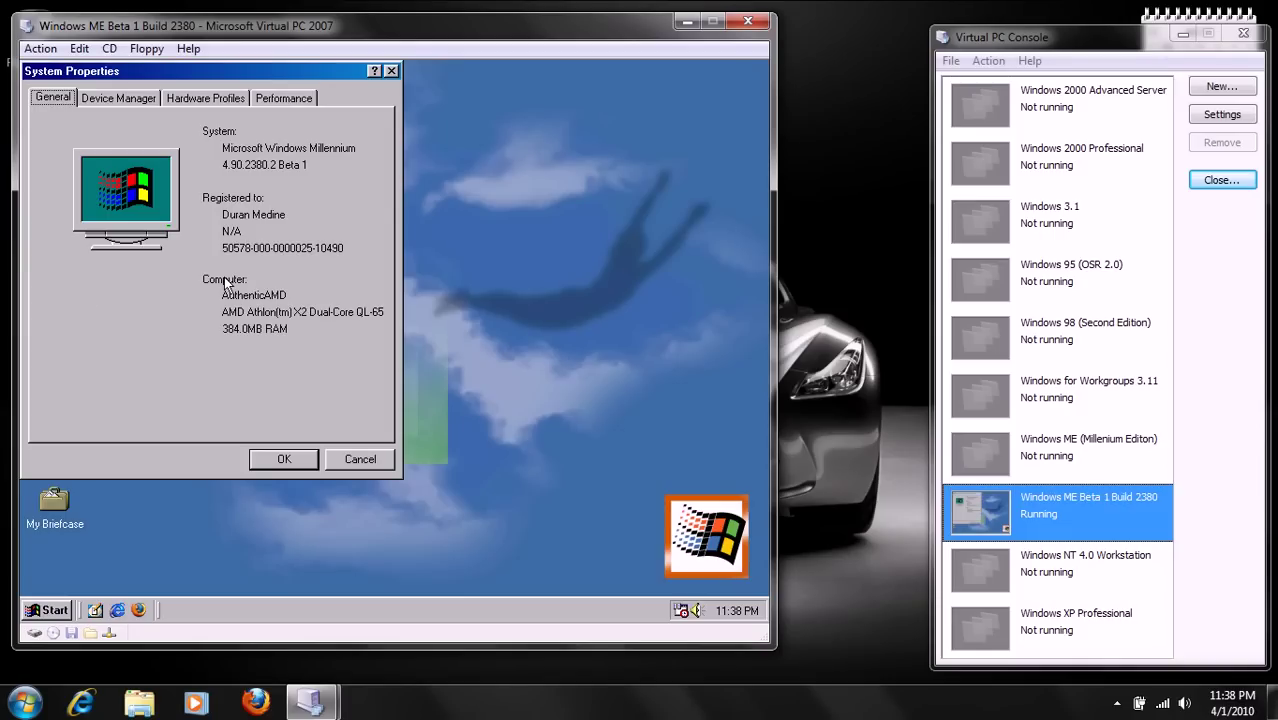
pyautogui.moveTo(160, 68); pyautogui.dragTo(361, 99)
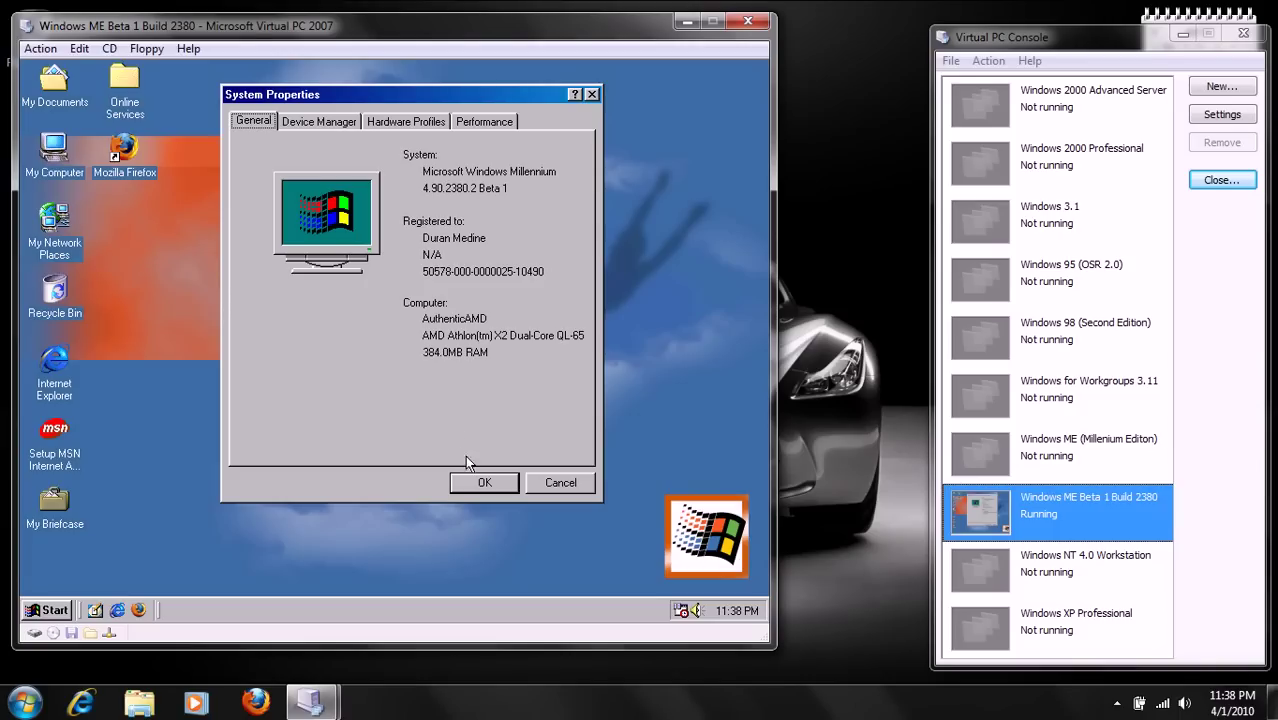
pyautogui.click(477, 482)
# Run winver to view the Windows version notice and dismiss it
pyautogui.click(70, 610)
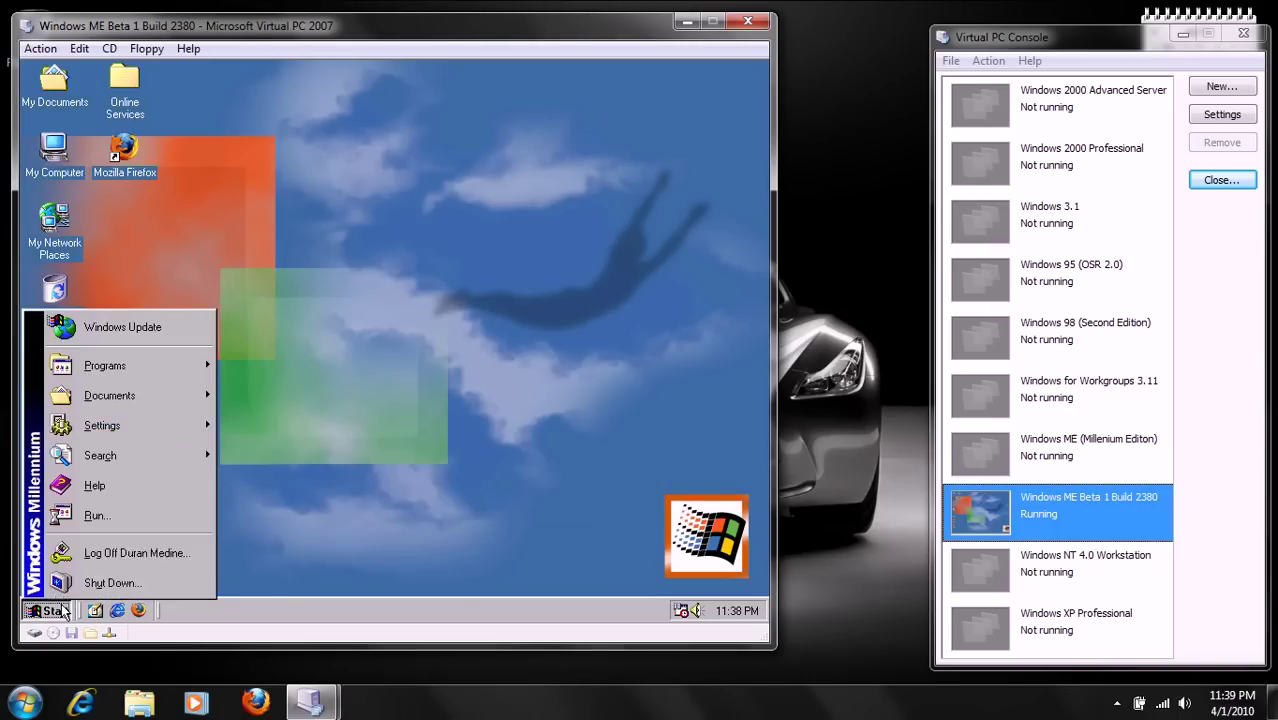
pyautogui.click(59, 522)
pyautogui.write('winver')
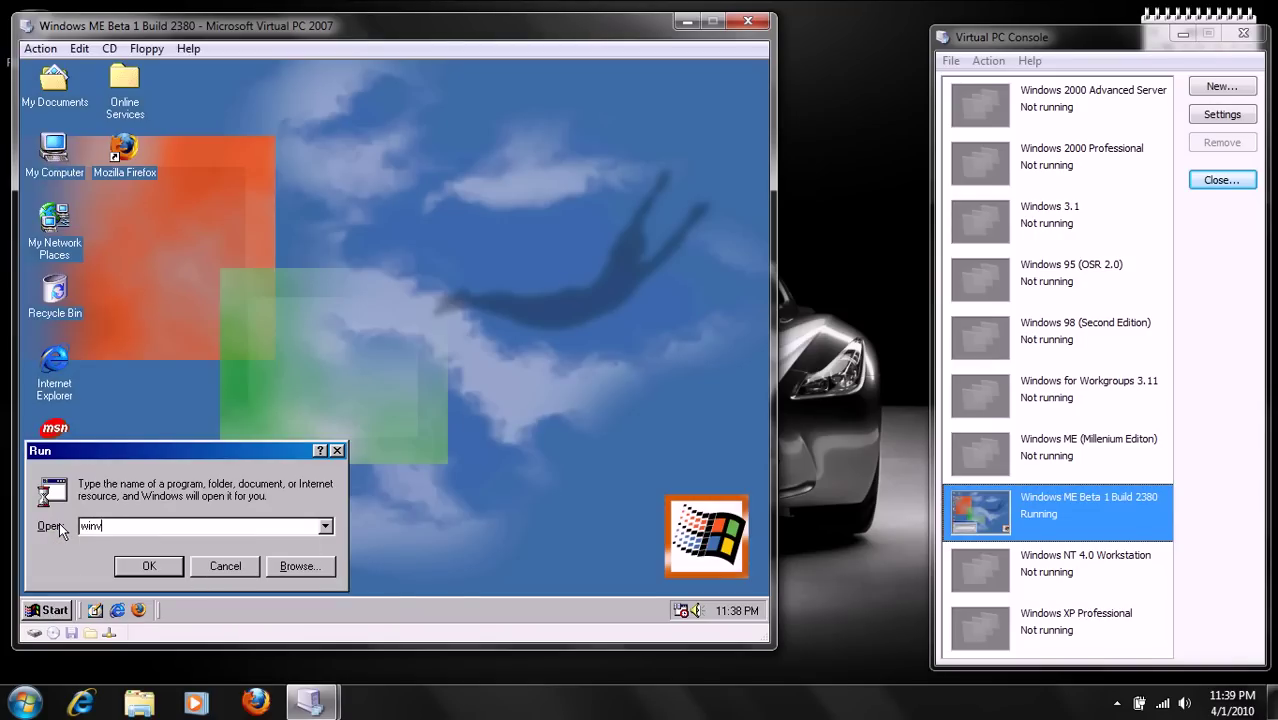
pyautogui.click(172, 558)
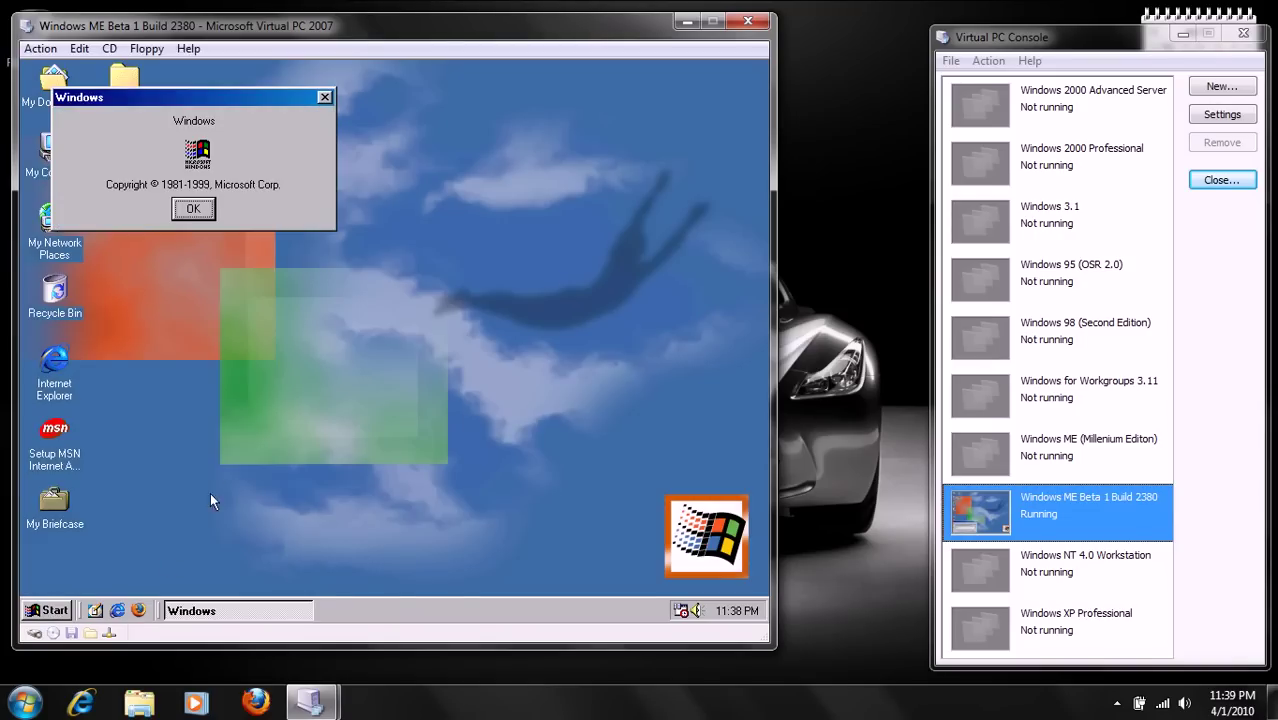
pyautogui.click(190, 209)
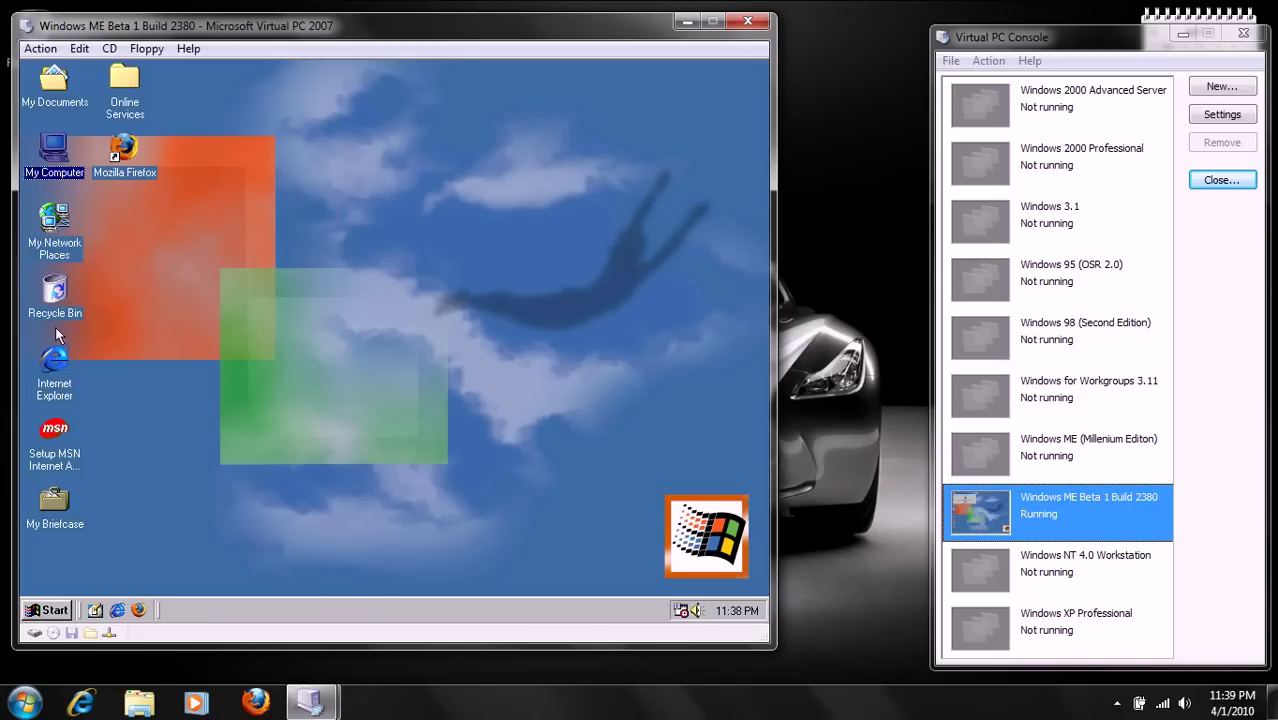
# Launch Internet Explorer maximized, turning off the default browser check and declining to make it the default browser
pyautogui.doubleClick(55, 358)
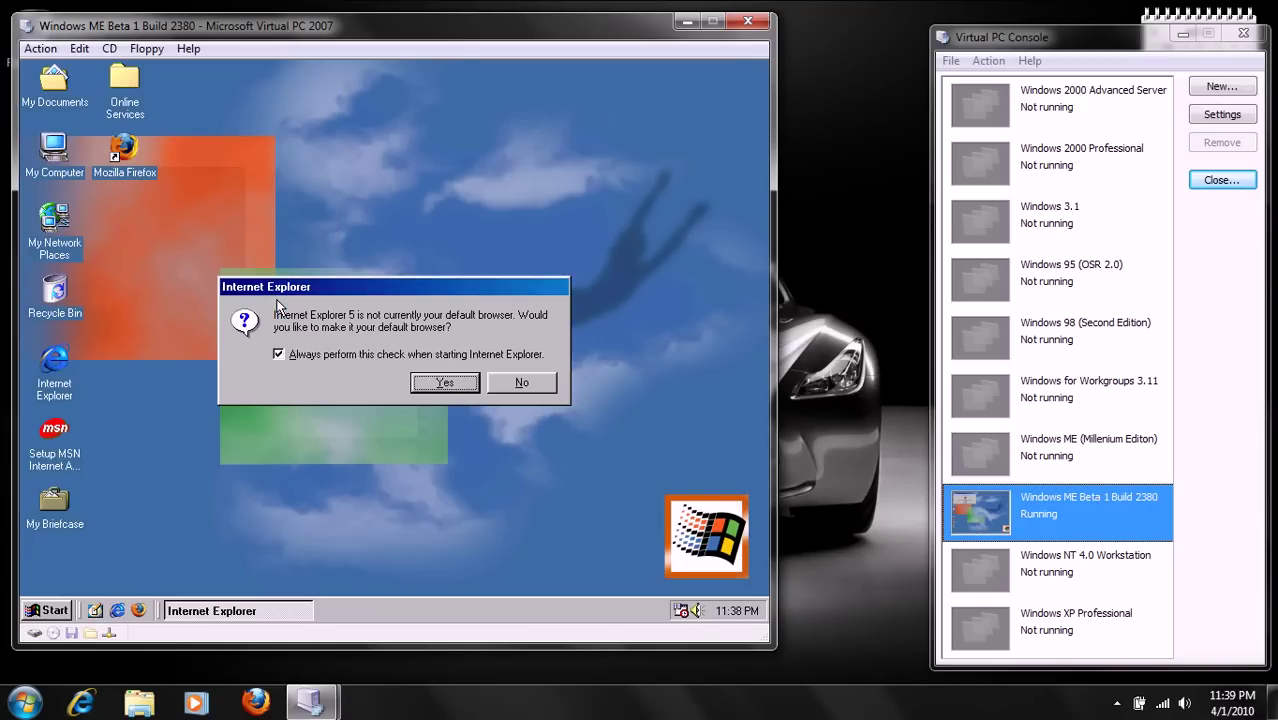
pyautogui.click(373, 356)
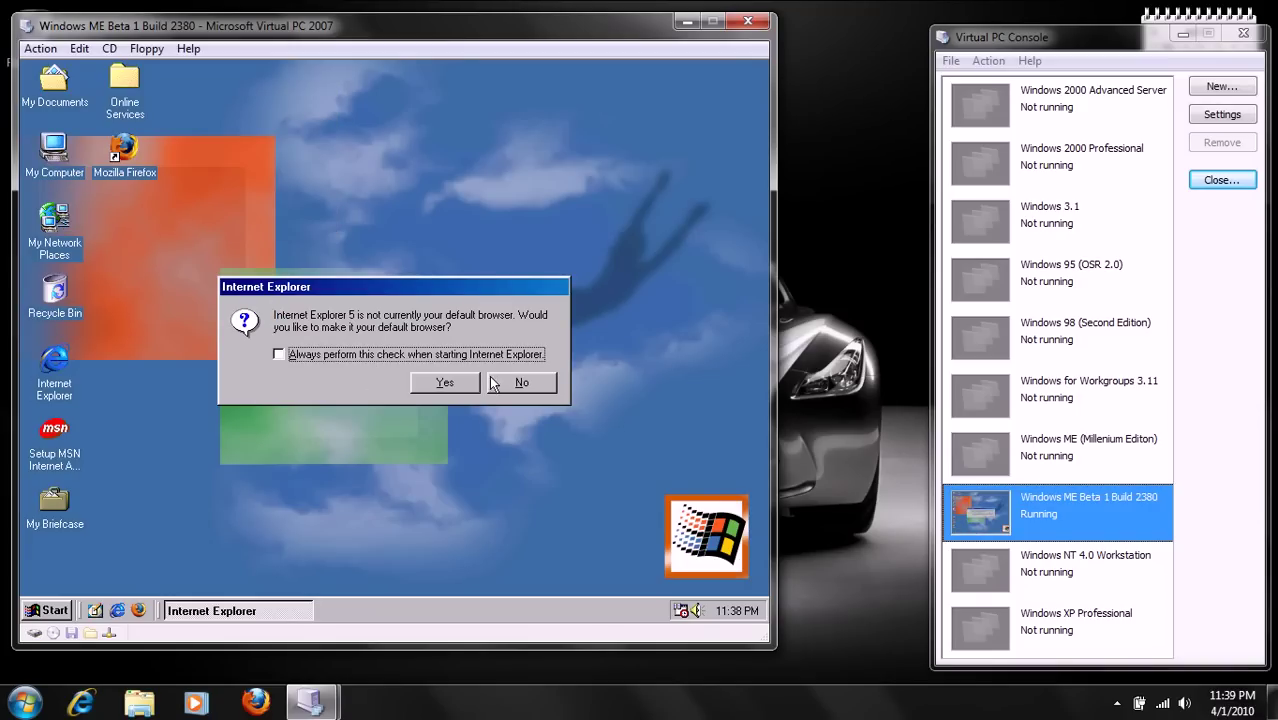
pyautogui.click(521, 382)
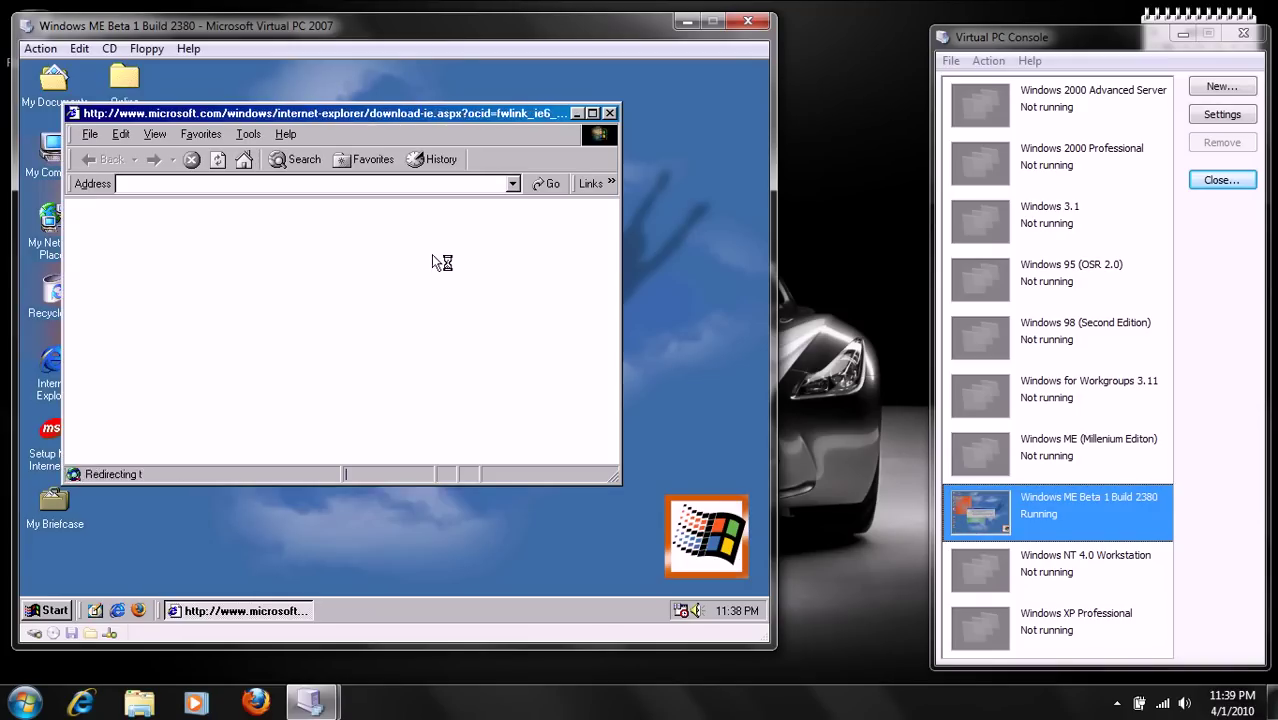
pyautogui.doubleClick(385, 106)
# View the Internet Explorer version information and dismiss it together with the program's error messages
pyautogui.click(240, 89)
pyautogui.click(264, 212)
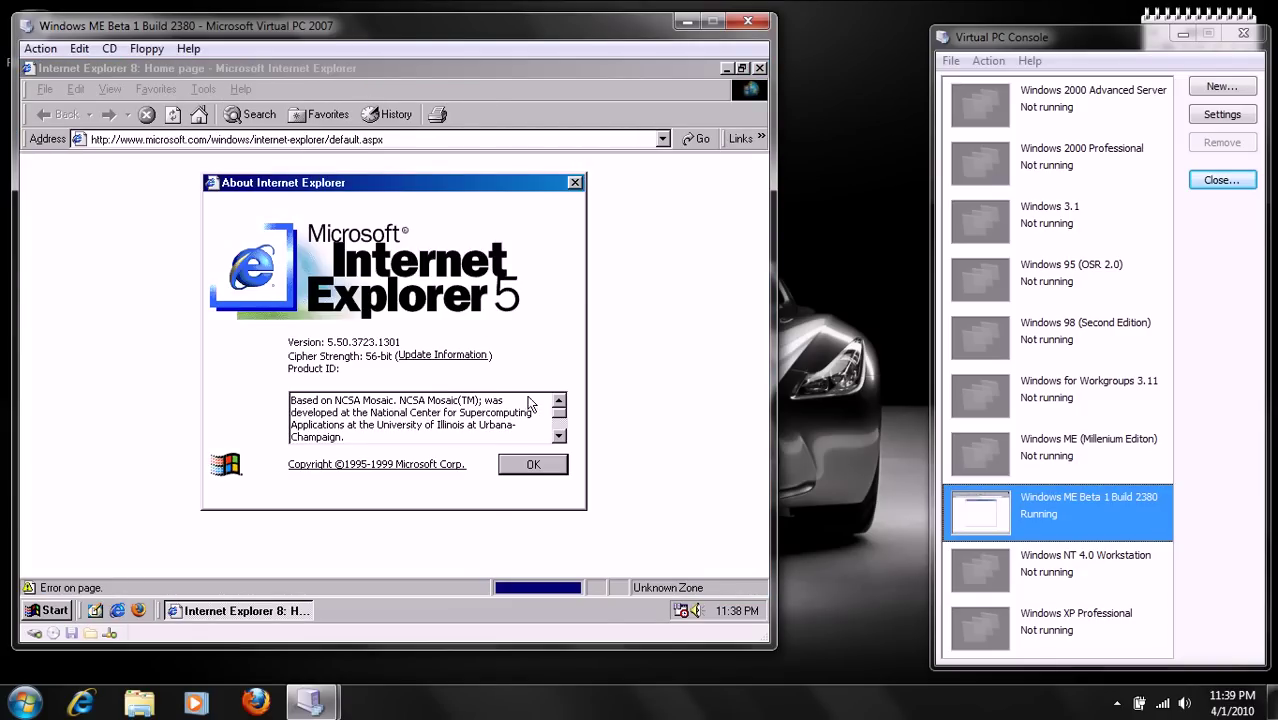
pyautogui.click(548, 478)
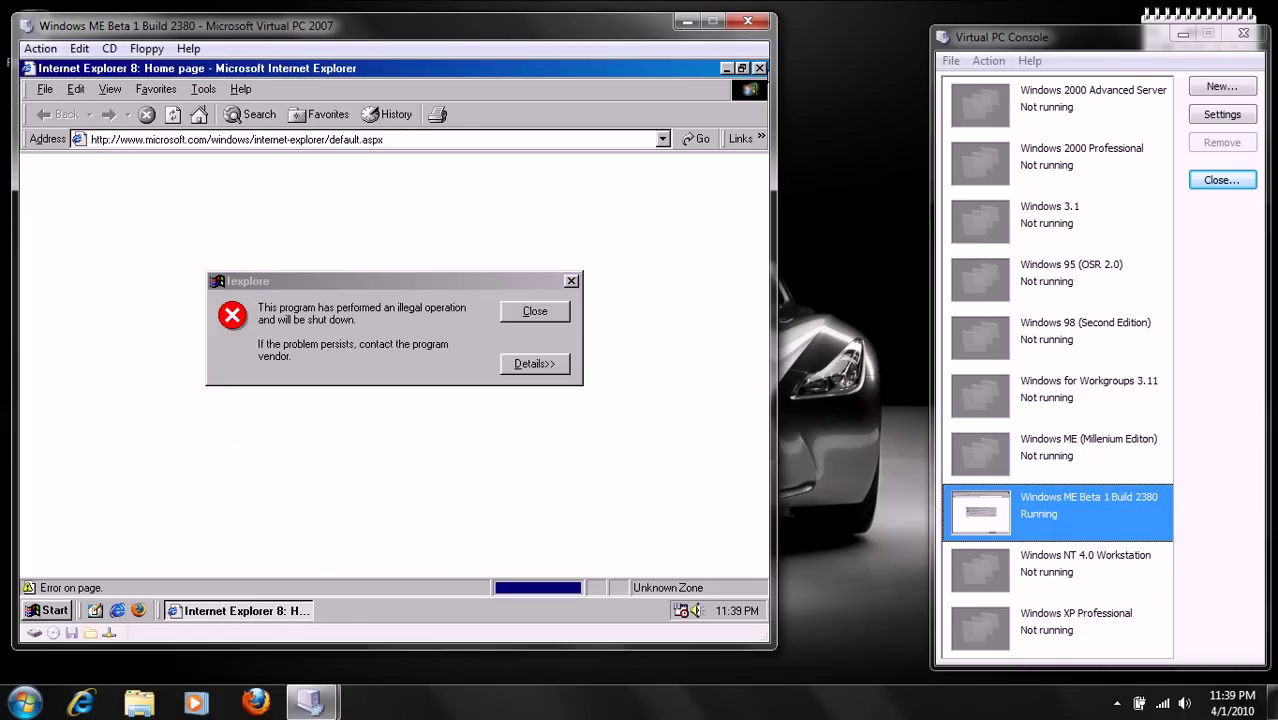
pyautogui.click(535, 311)
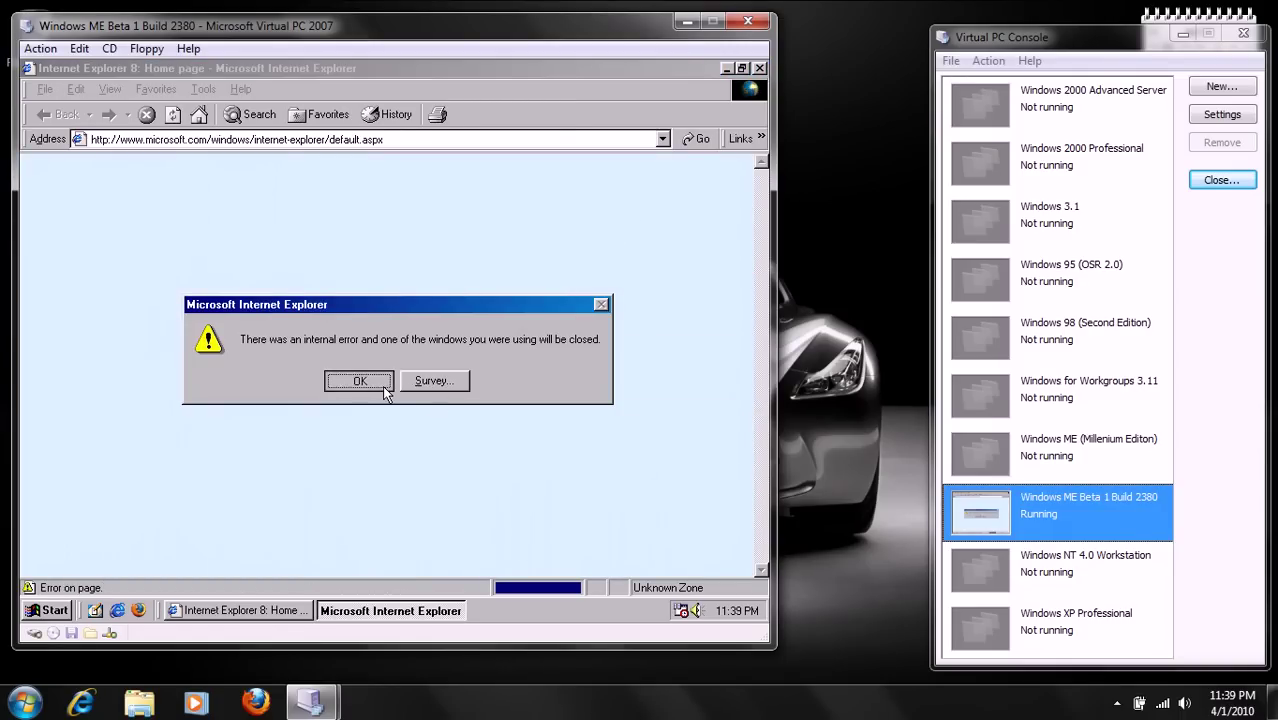
pyautogui.click(359, 380)
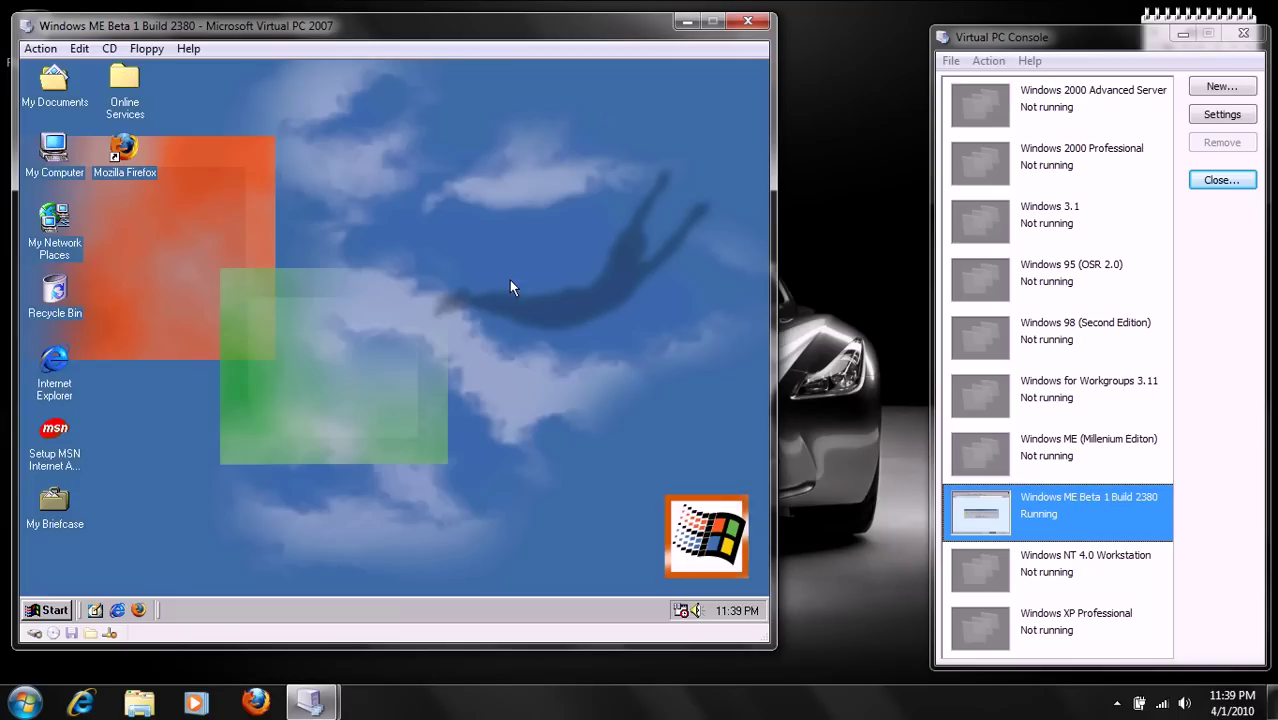
# Open Mozilla Firefox, view its version information, and close the browser
pyautogui.doubleClick(117, 154)
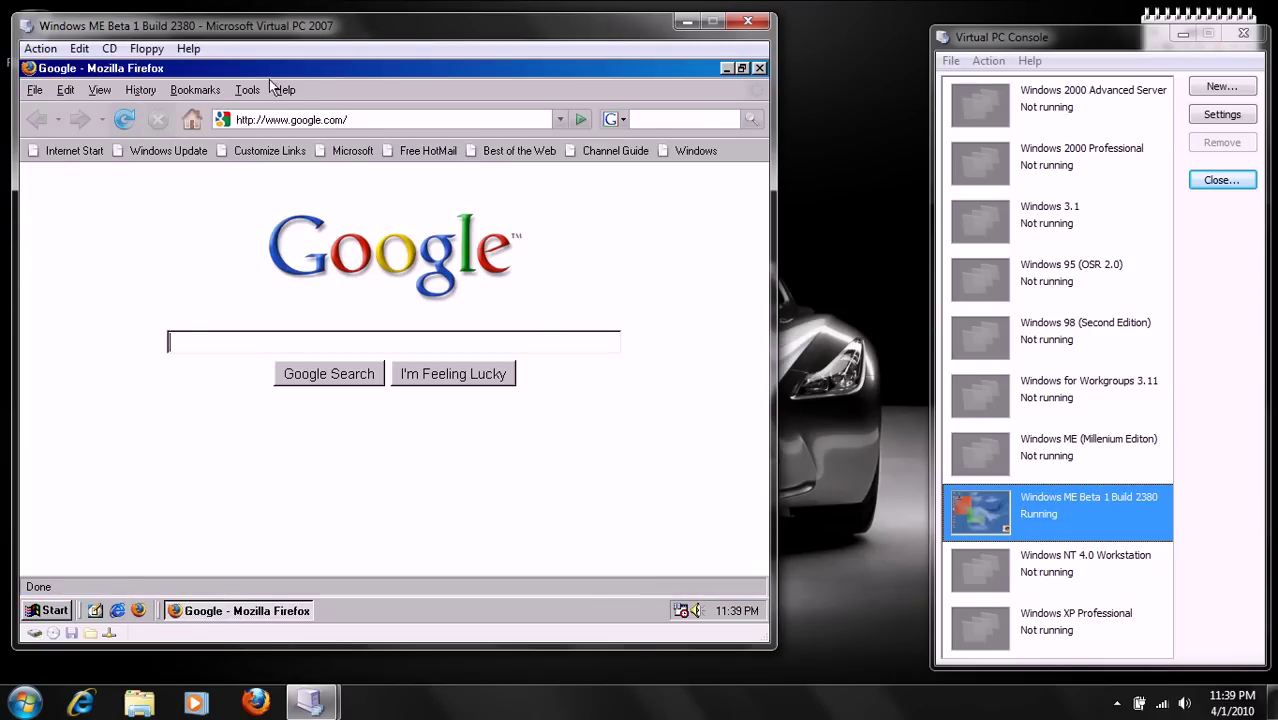
pyautogui.click(284, 90)
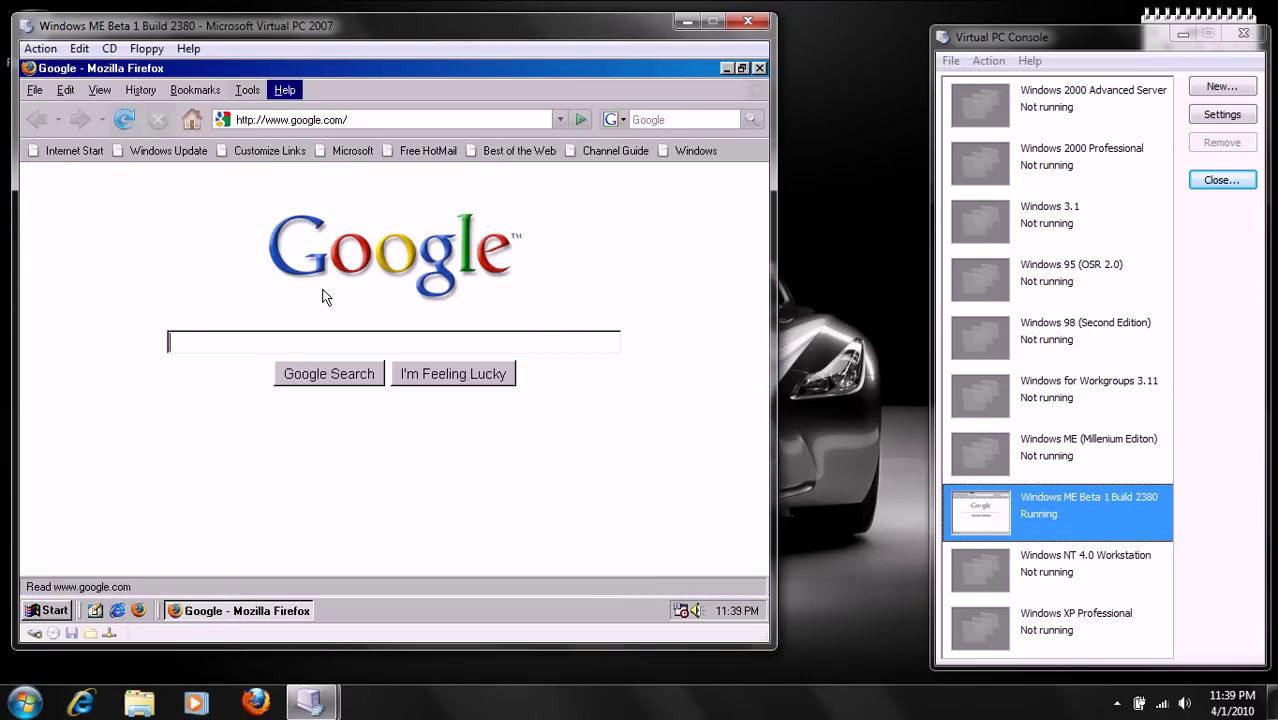
pyautogui.click(326, 236)
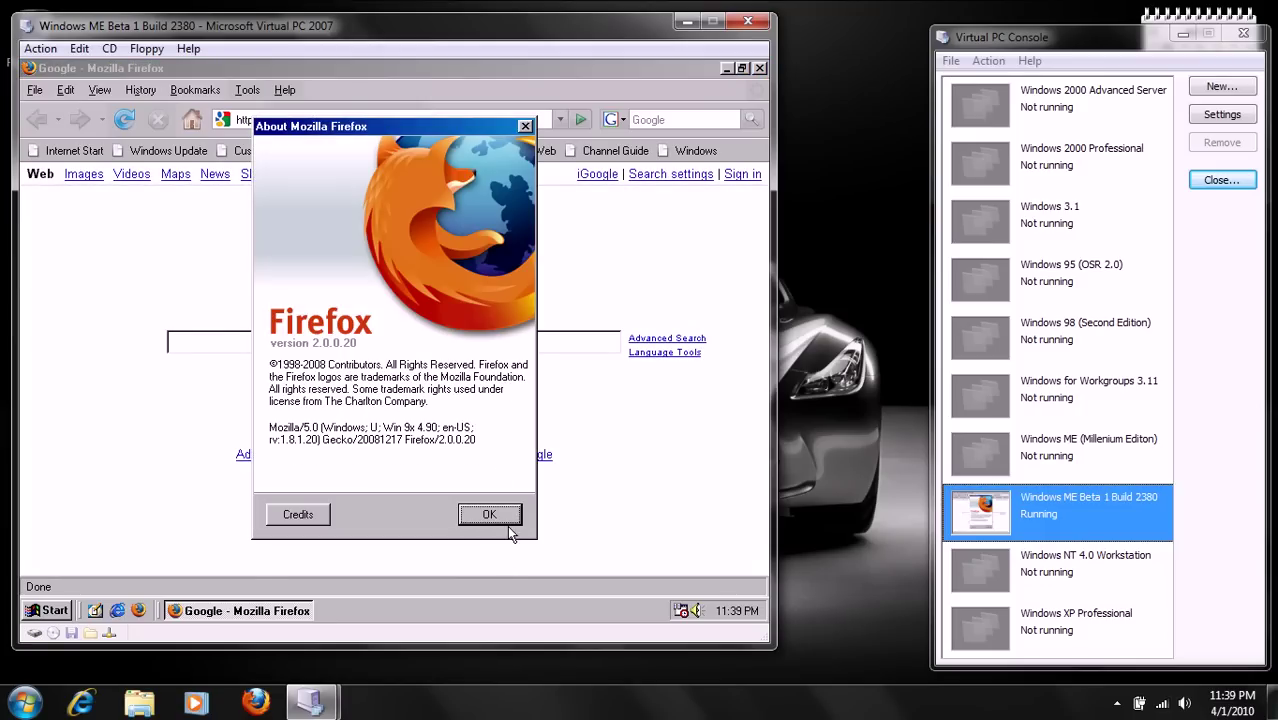
pyautogui.click(509, 524)
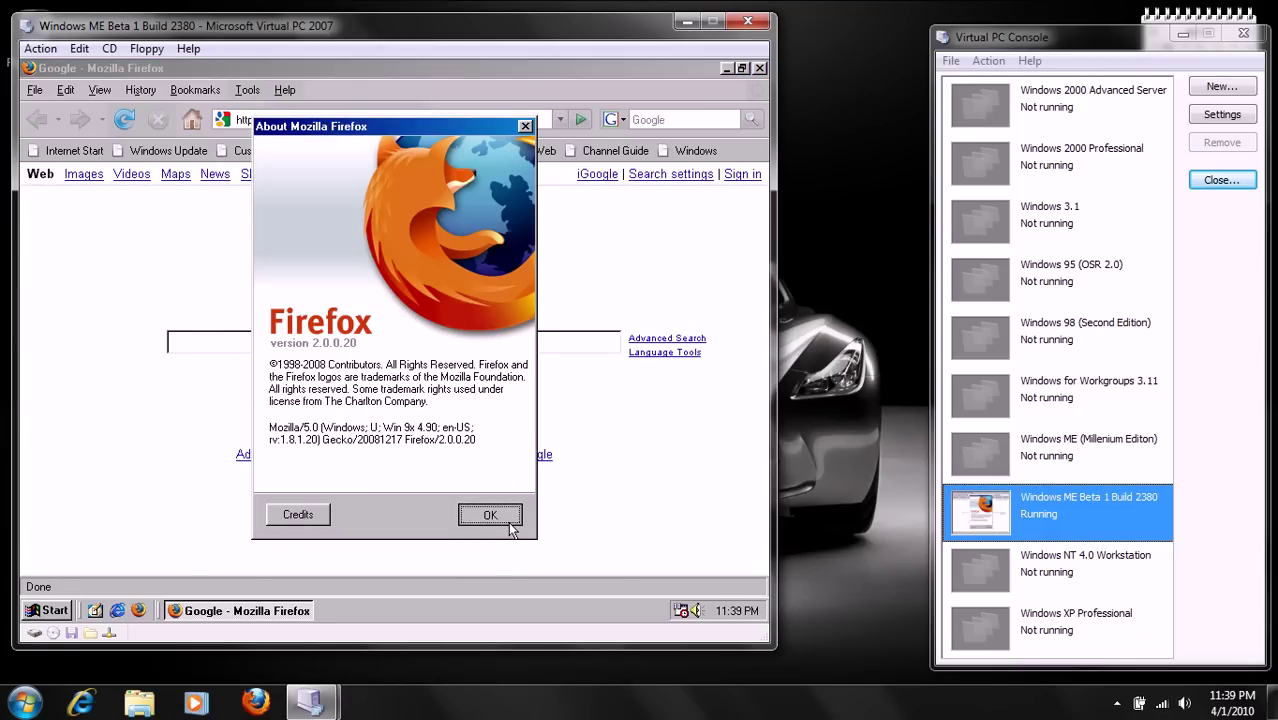
pyautogui.click(760, 68)
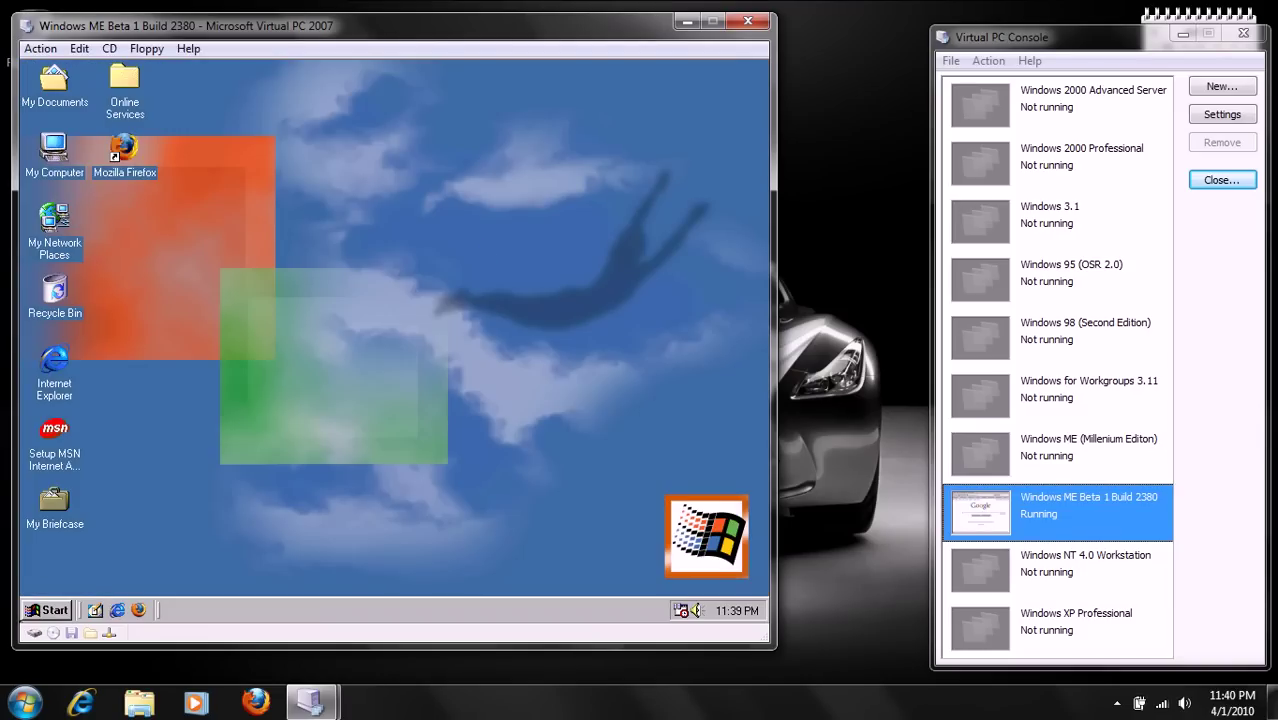
# Open WordPad from the accessories and maximize its window
pyautogui.click(47, 610)
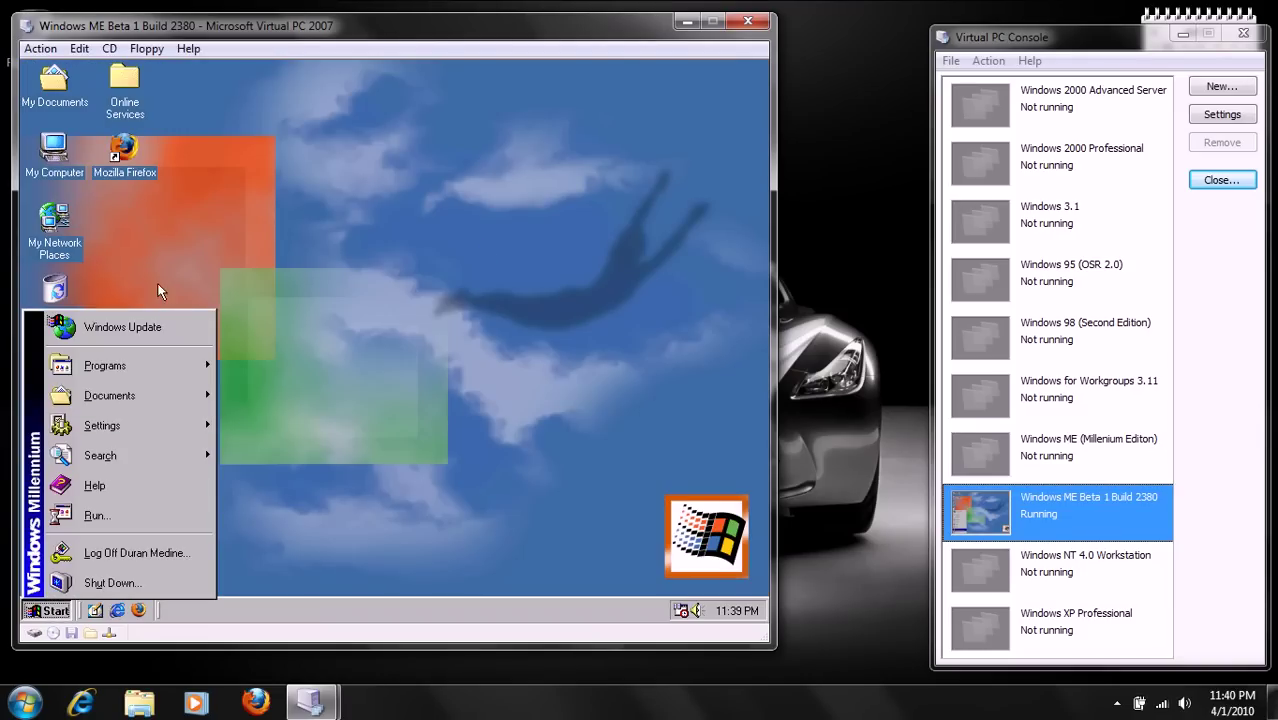
pyautogui.moveTo(150, 370)
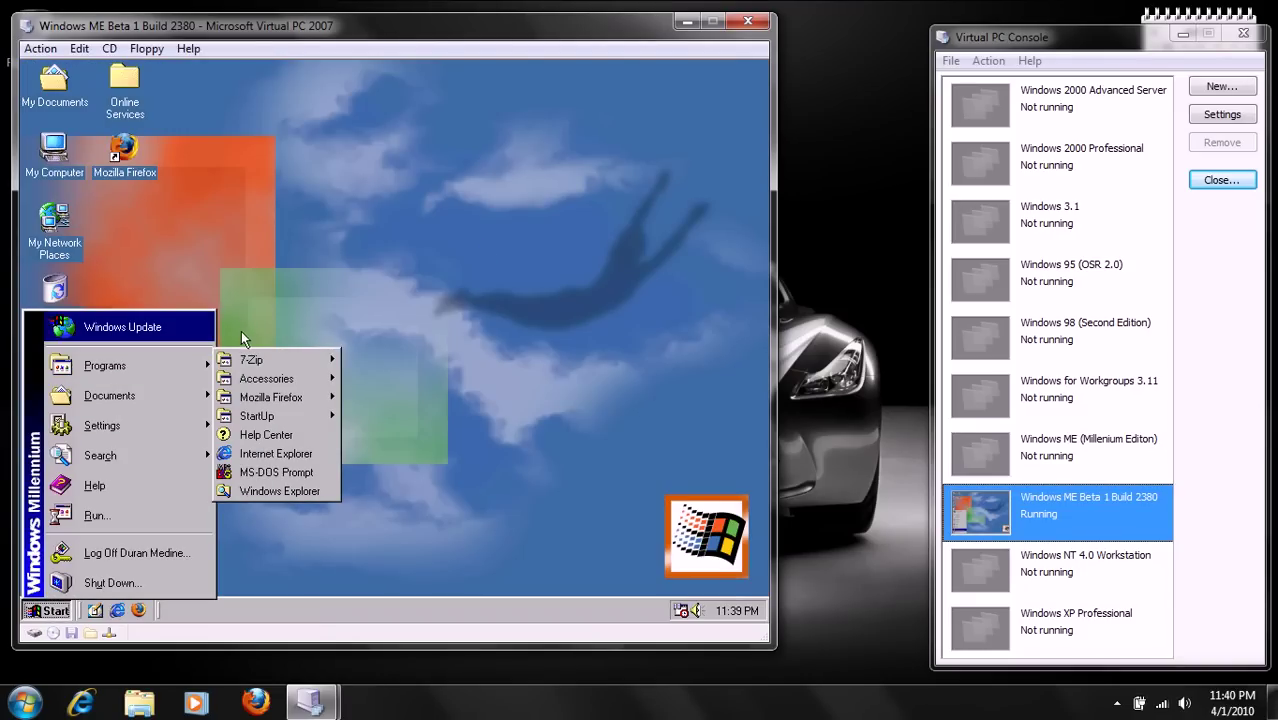
pyautogui.moveTo(265, 380)
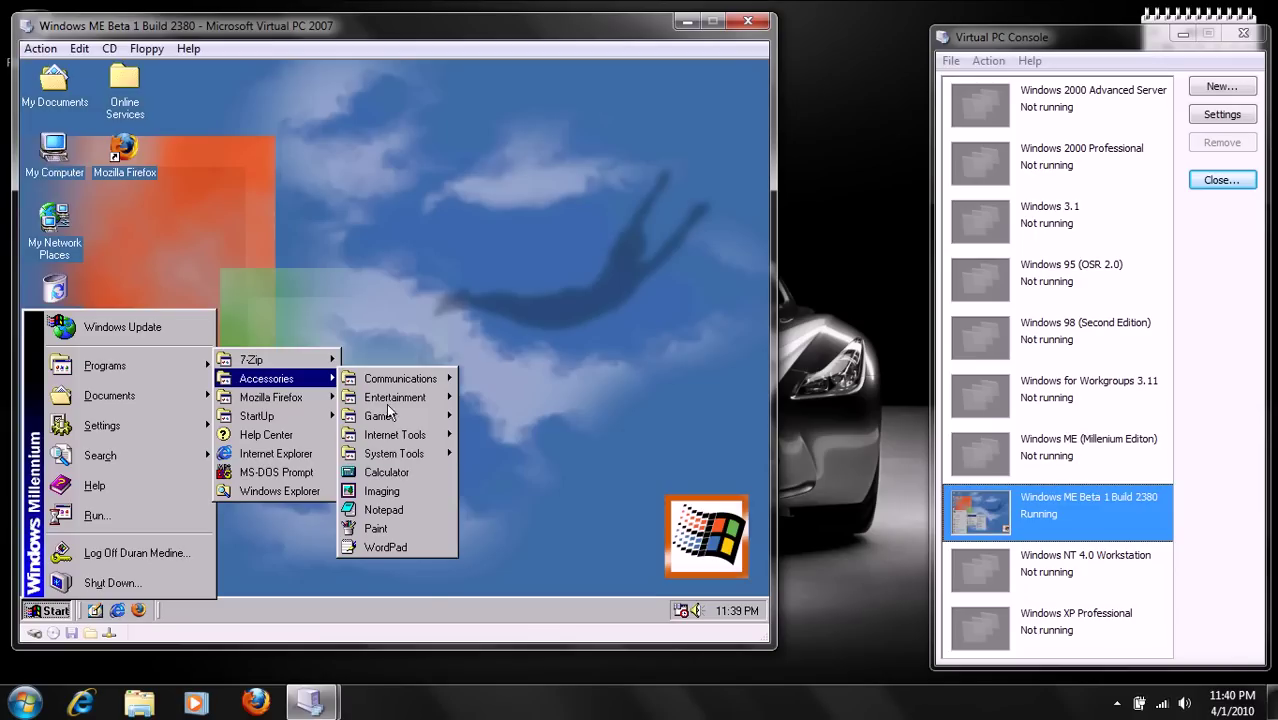
pyautogui.click(418, 546)
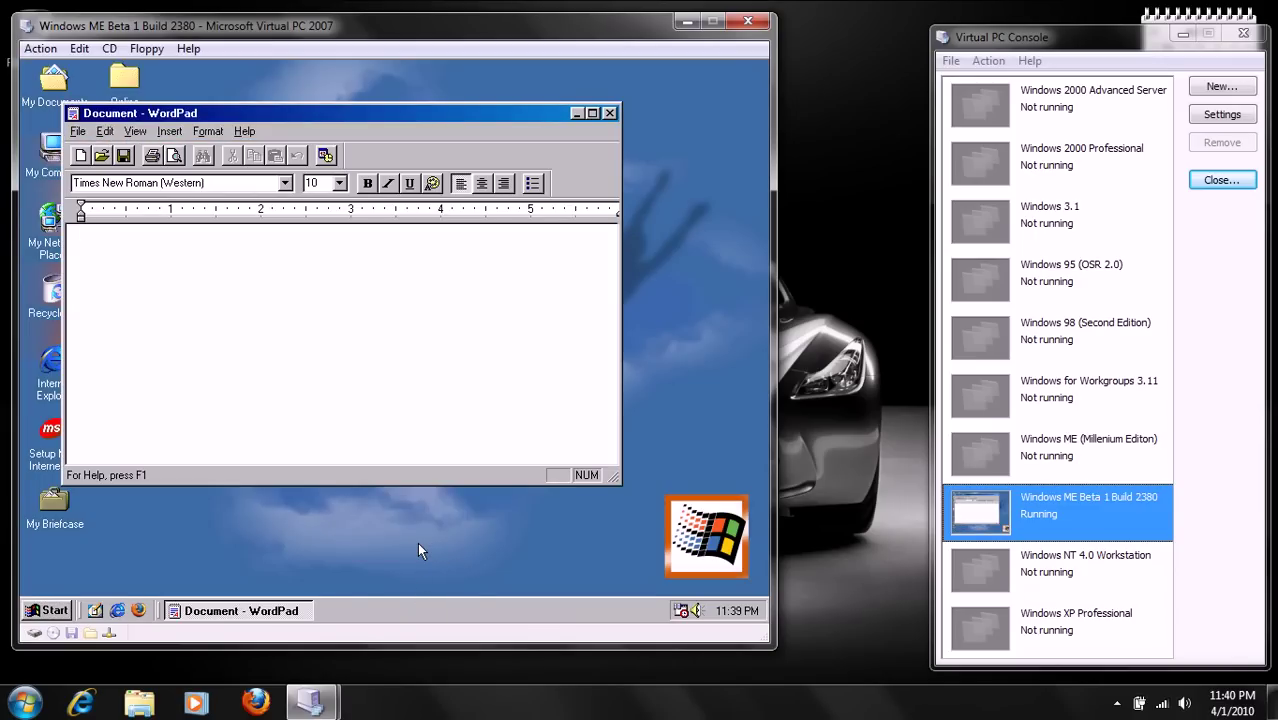
pyautogui.doubleClick(390, 118)
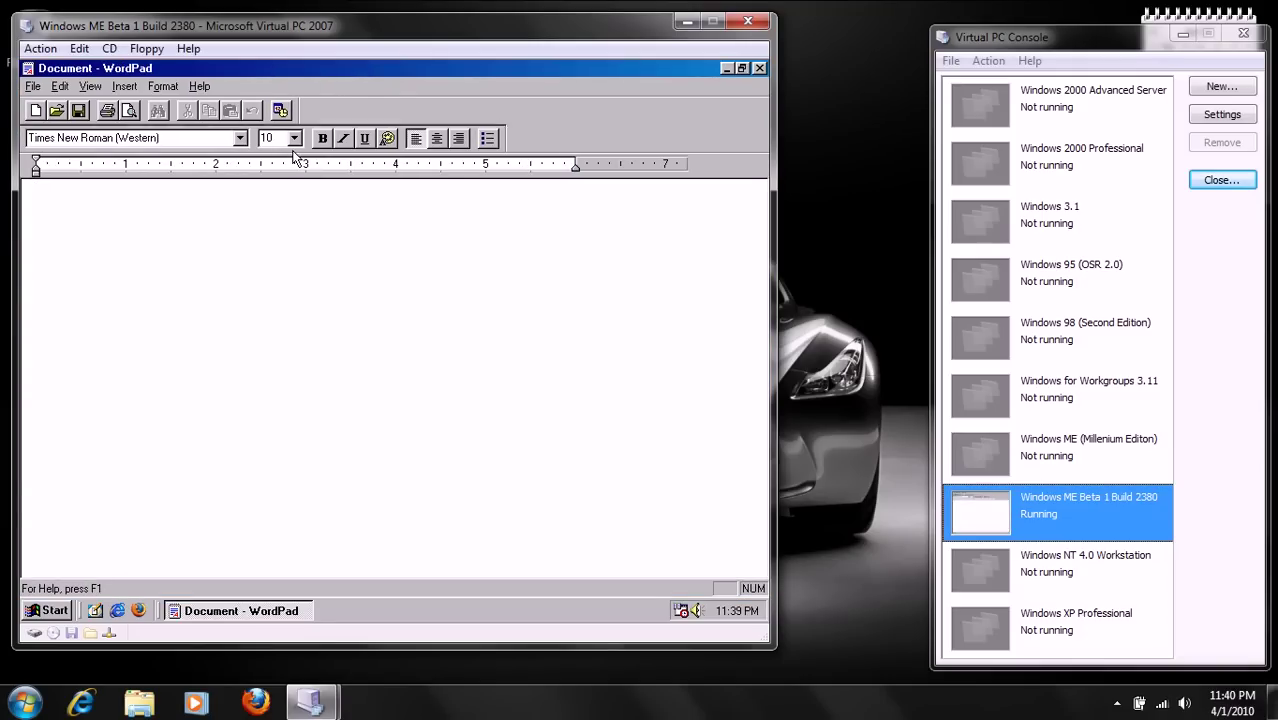
# Set the font size to 48 and write "Windows Codename", followed on a new line by "Millenium Beta 1 Build 2380.2"
pyautogui.click(295, 139)
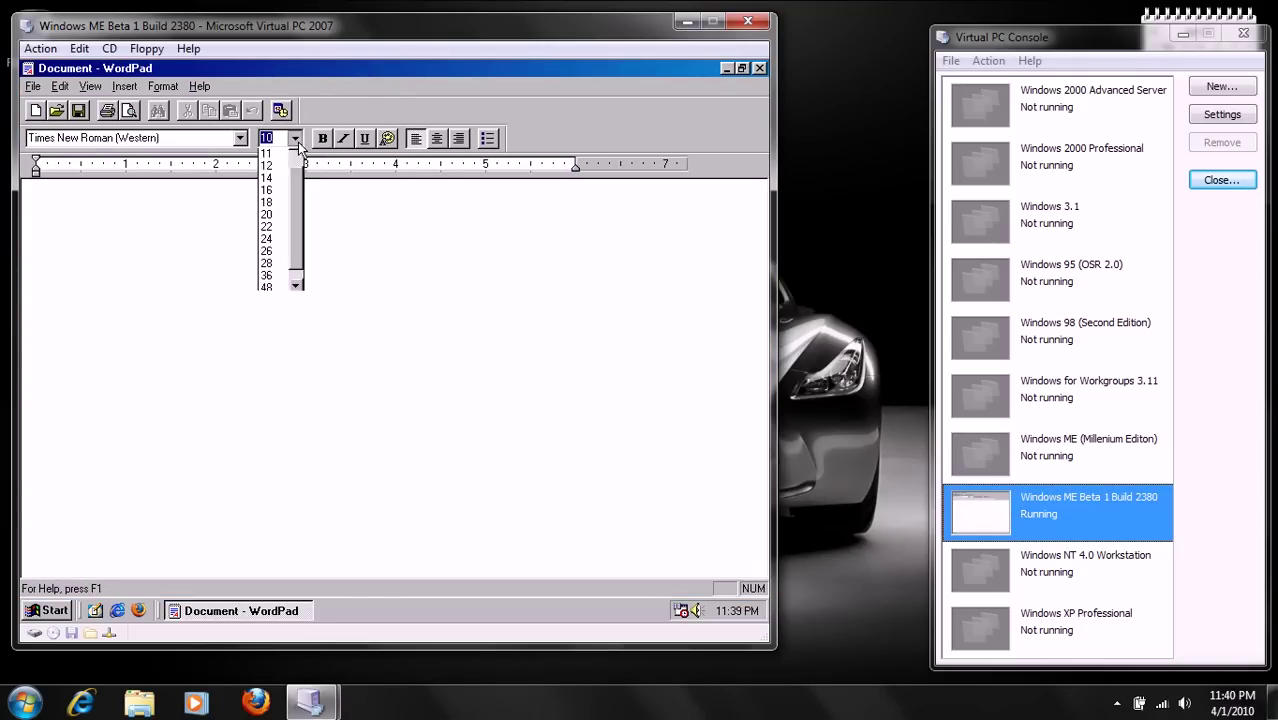
pyautogui.click(270, 289)
pyautogui.write('Windows ')
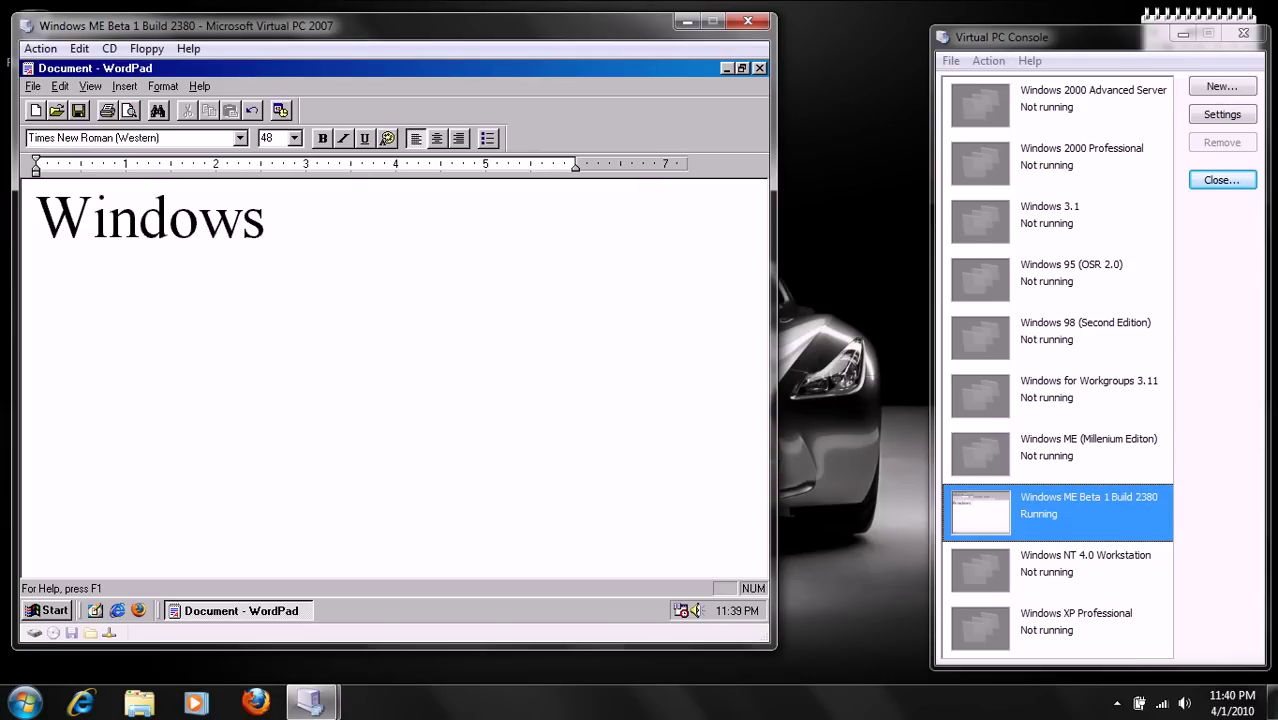
pyautogui.write('Codename')
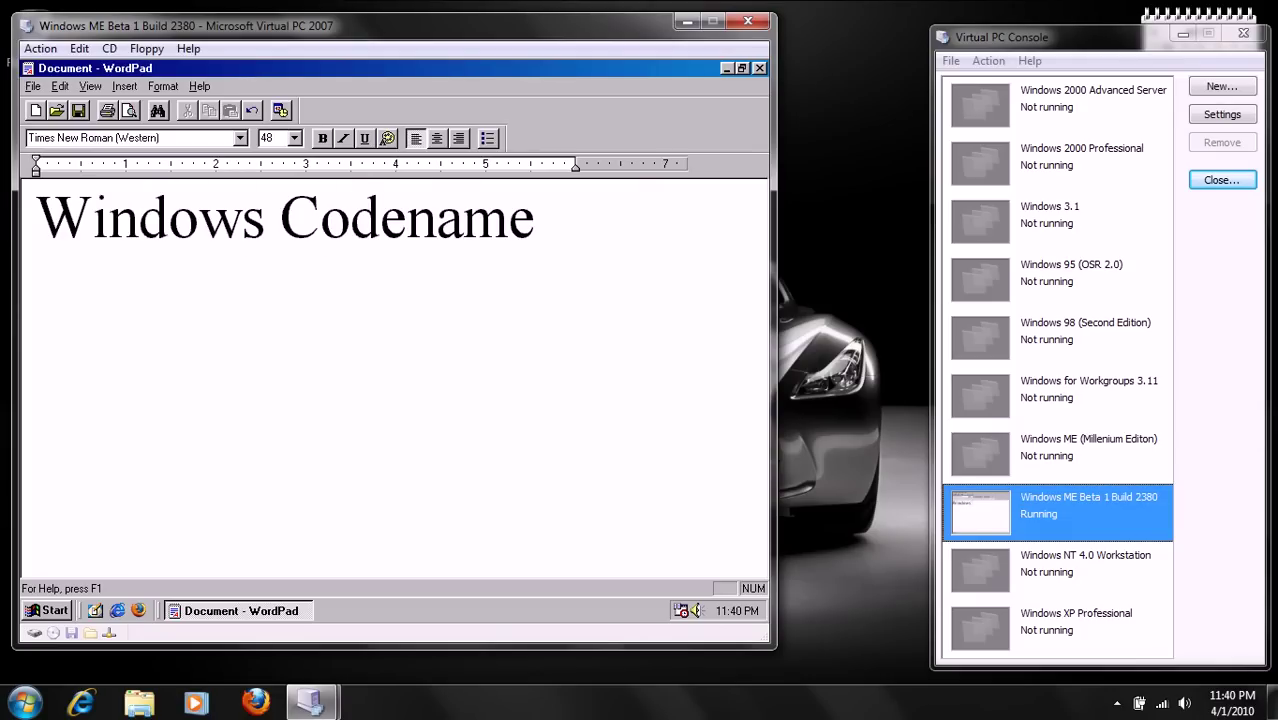
pyautogui.press('Return')
pyautogui.write('M')
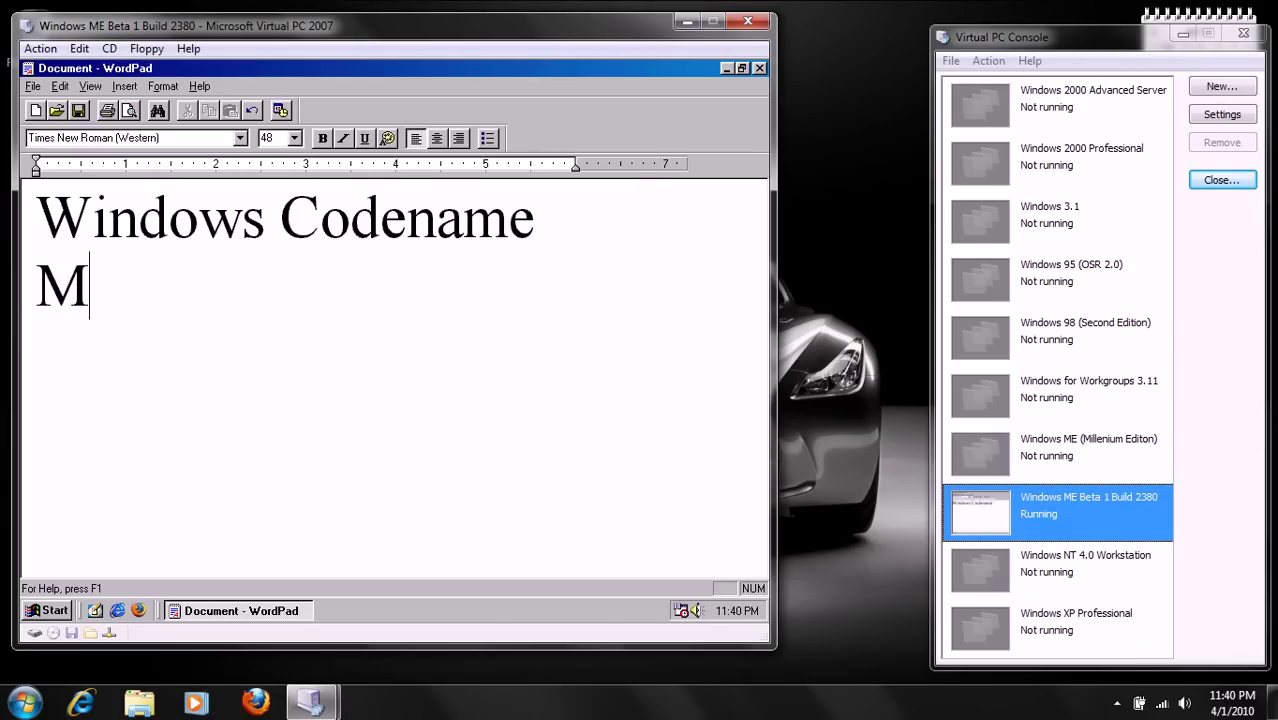
pyautogui.write('illenium ')
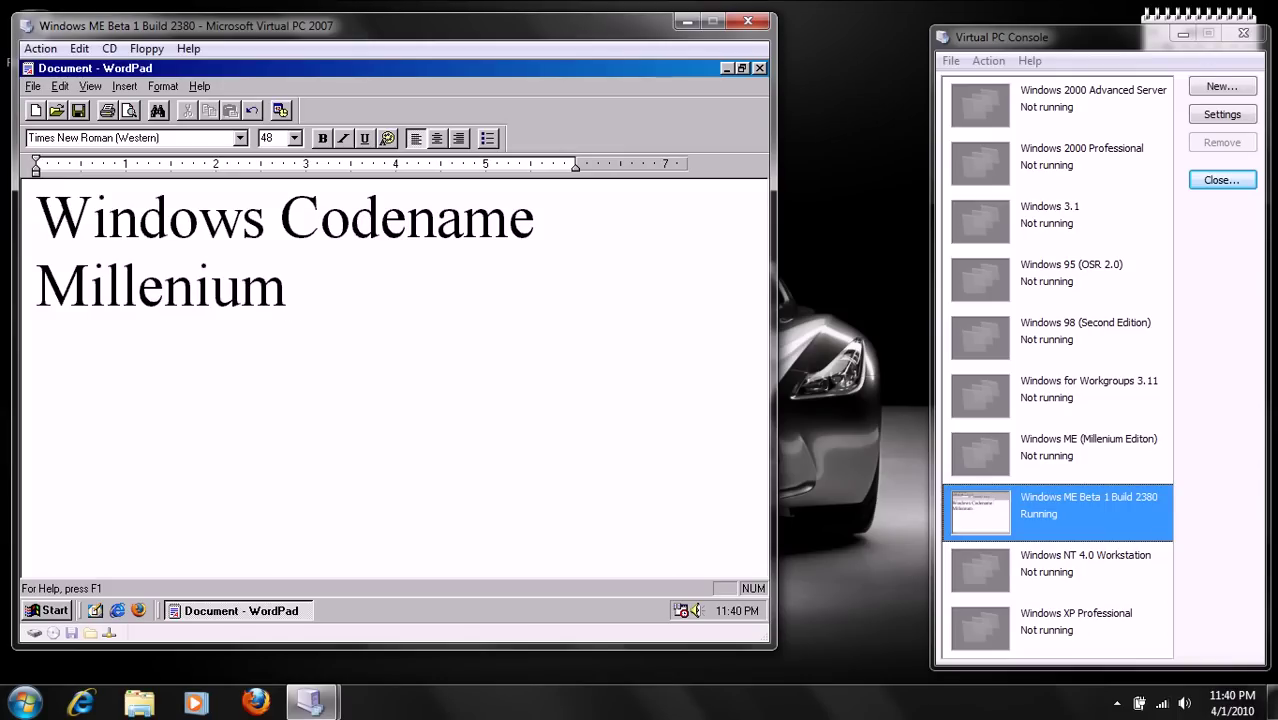
pyautogui.write('Bet')
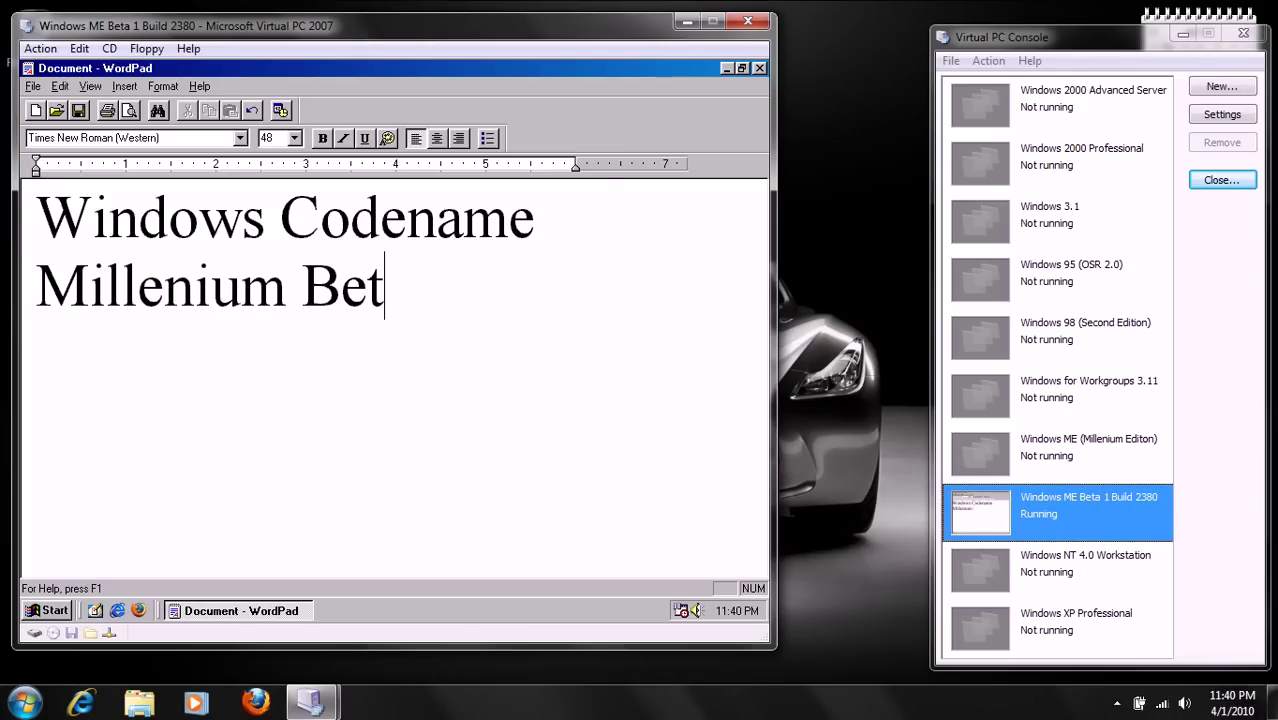
pyautogui.write('a 1 Bui')
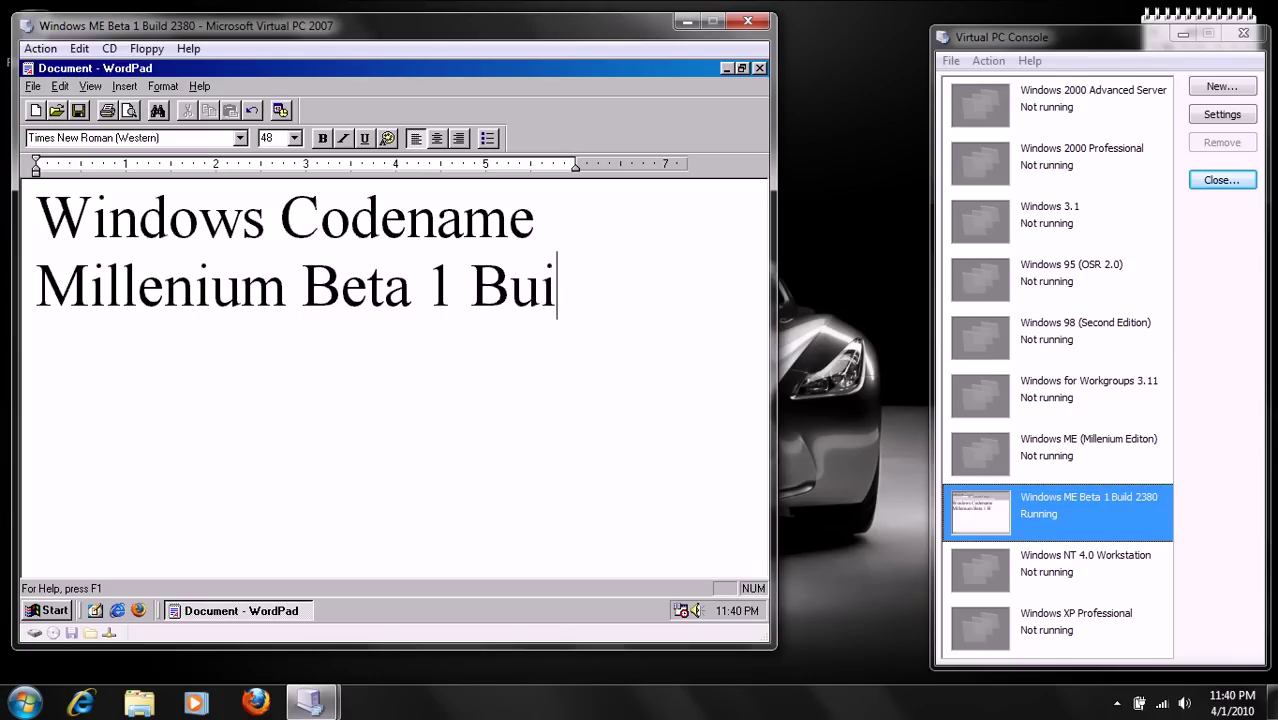
pyautogui.write('ld 23')
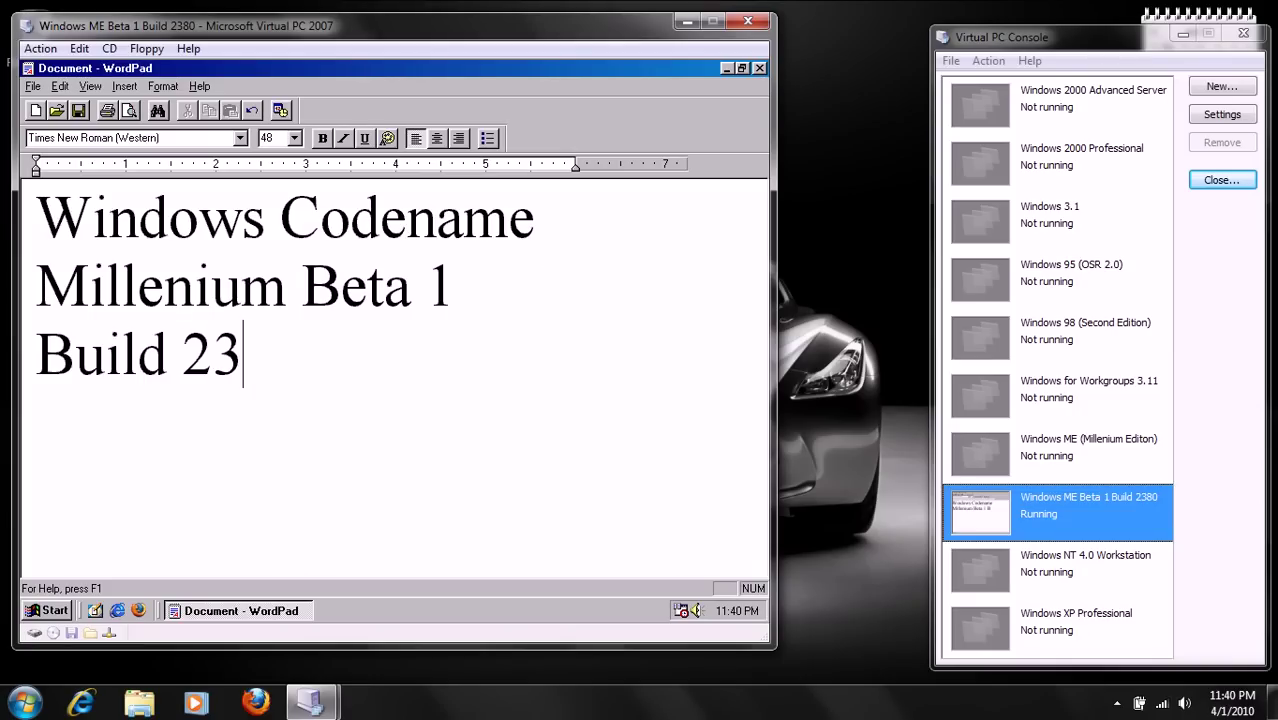
pyautogui.write('80.2')
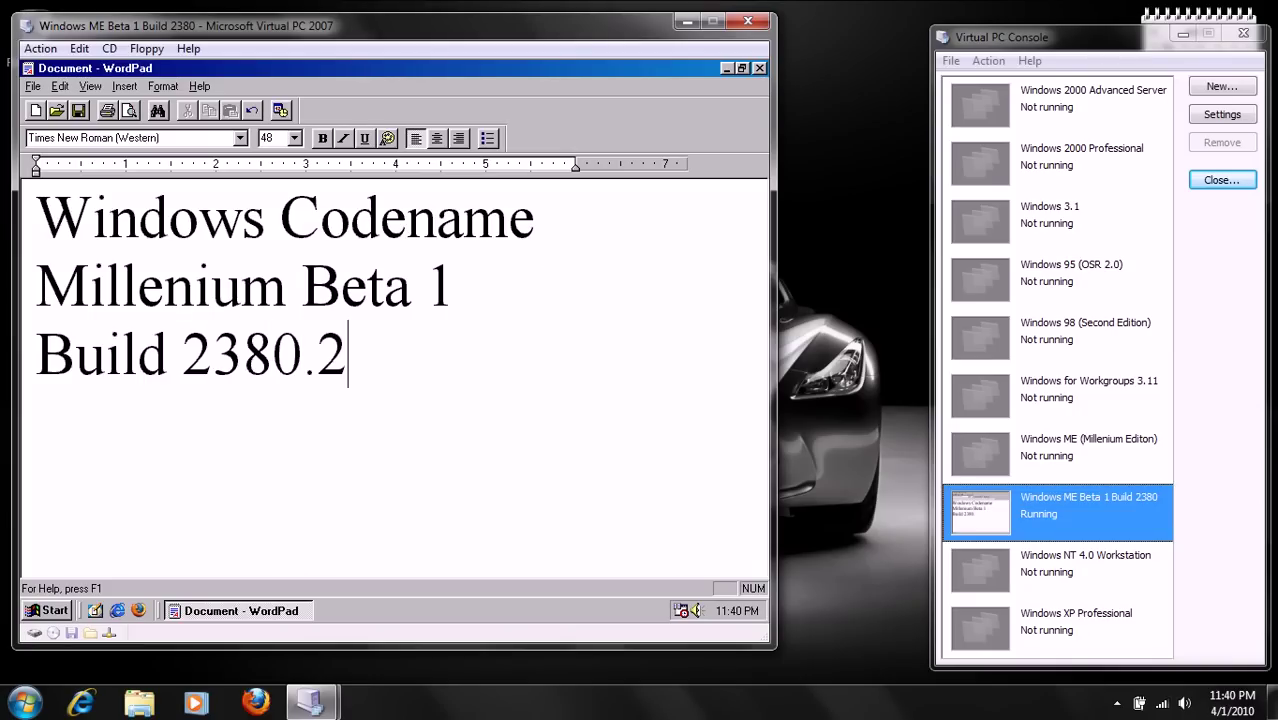
# Continue the text after the build number with "in Microsoft Virtual PC 2007"
pyautogui.write(' in Mic')
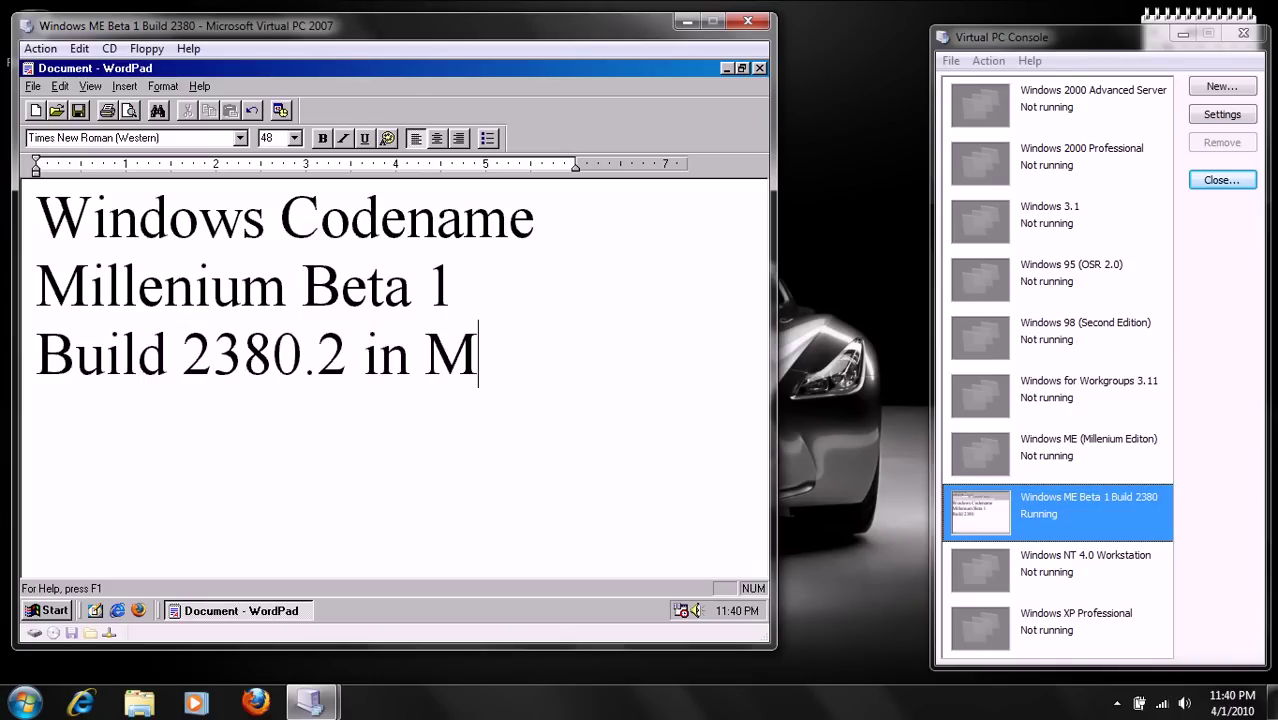
pyautogui.press('BackSpace')
pyautogui.write('icrosoft V')
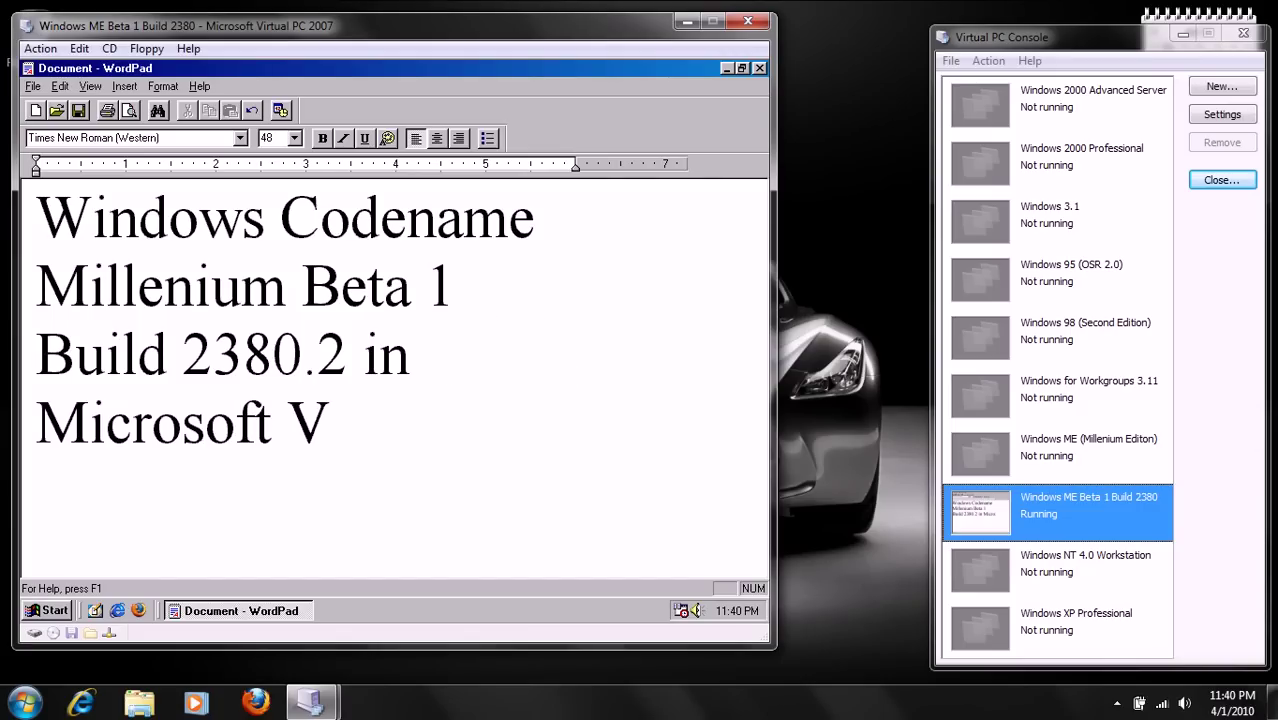
pyautogui.write('irtua')
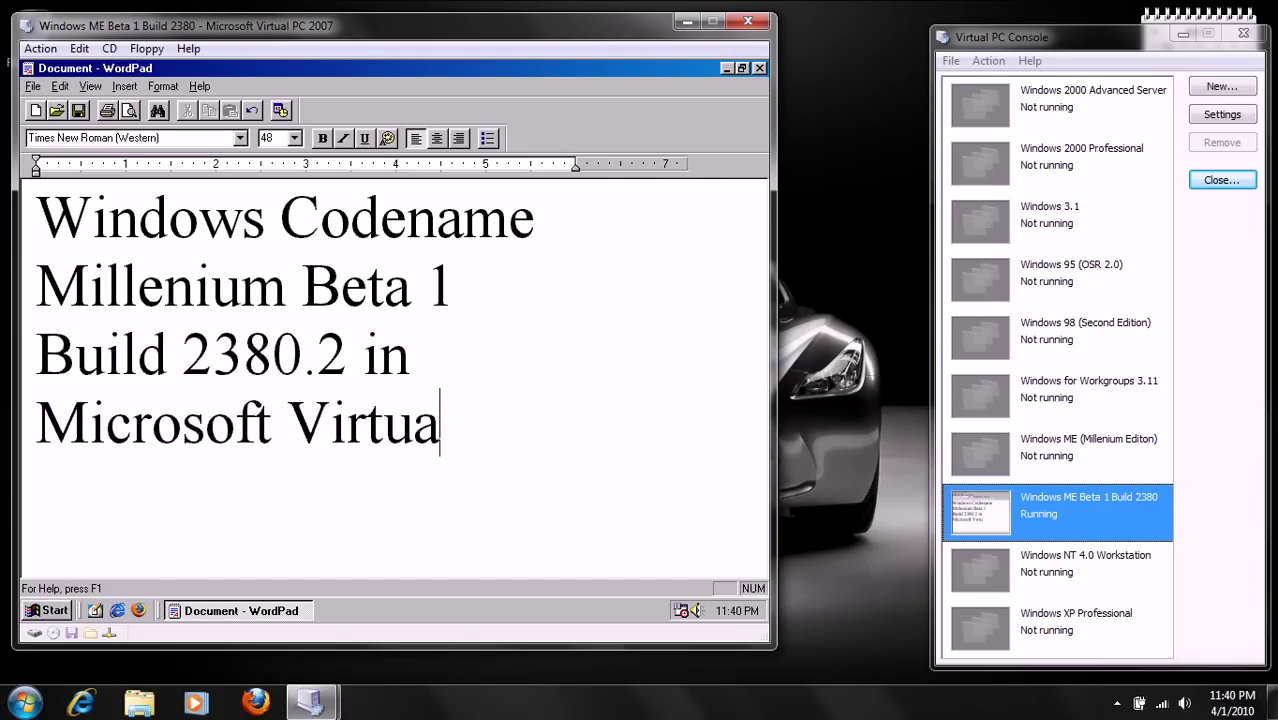
pyautogui.write('l PC 20067')
pyautogui.press('BackSpace')
pyautogui.press('BackSpace')
pyautogui.write('7')
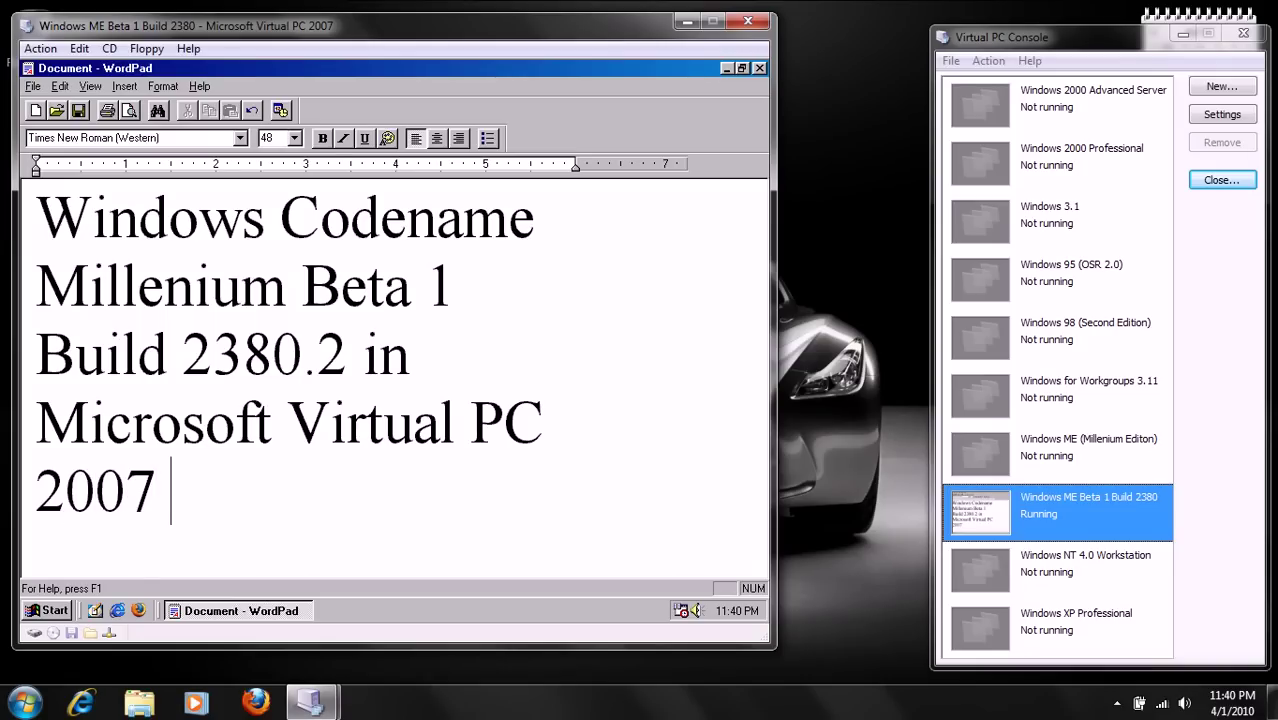
# Replace the entire document text with "I got a new infiniti background"
pyautogui.hotkey('ctrl', 'a')
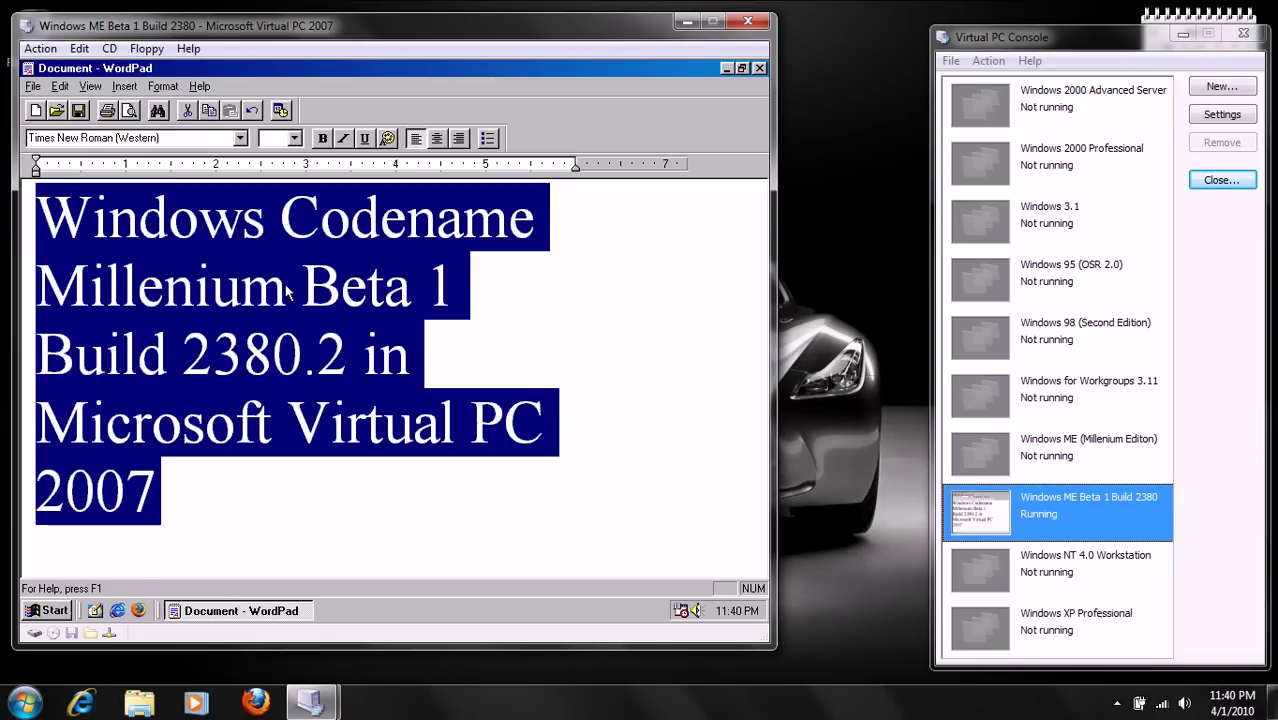
pyautogui.write('I')
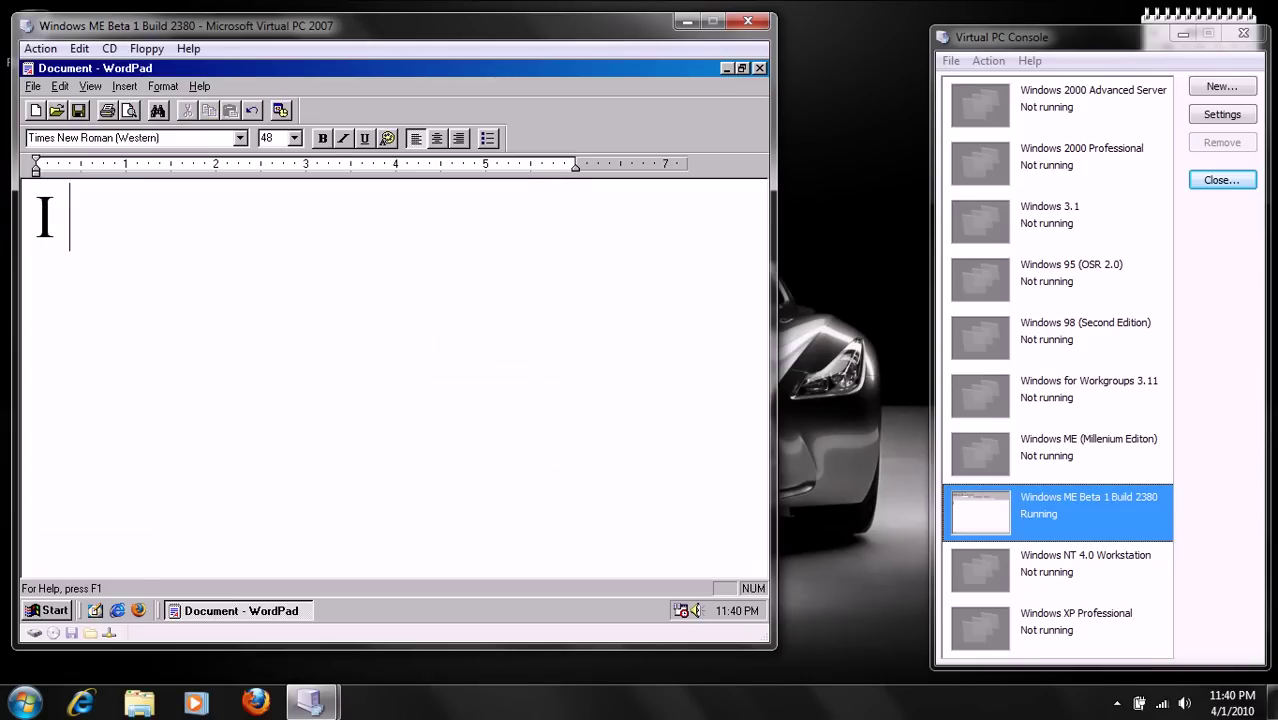
pyautogui.write(' got a new infin')
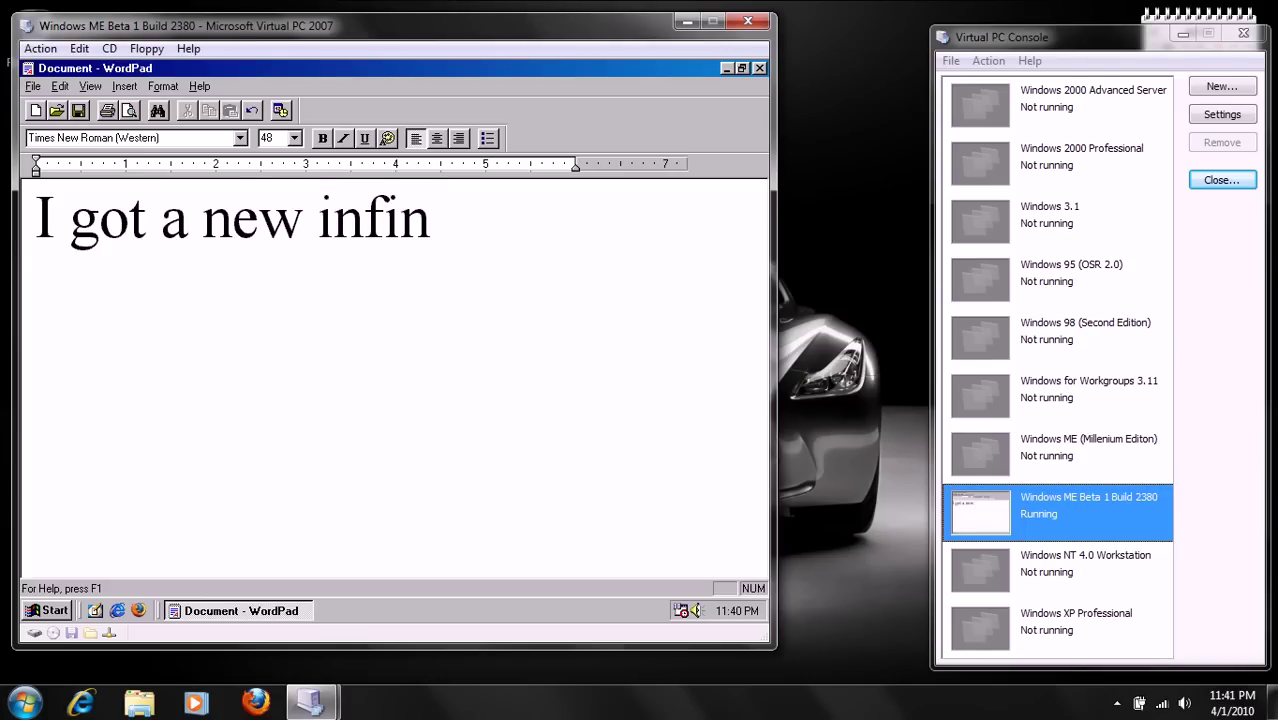
pyautogui.write('i')
pyautogui.press('BackSpace')
pyautogui.write('ity')
pyautogui.press('BackSpace')
pyautogui.press('BackSpace')
pyautogui.press('BackSpace')
pyautogui.write('i ')
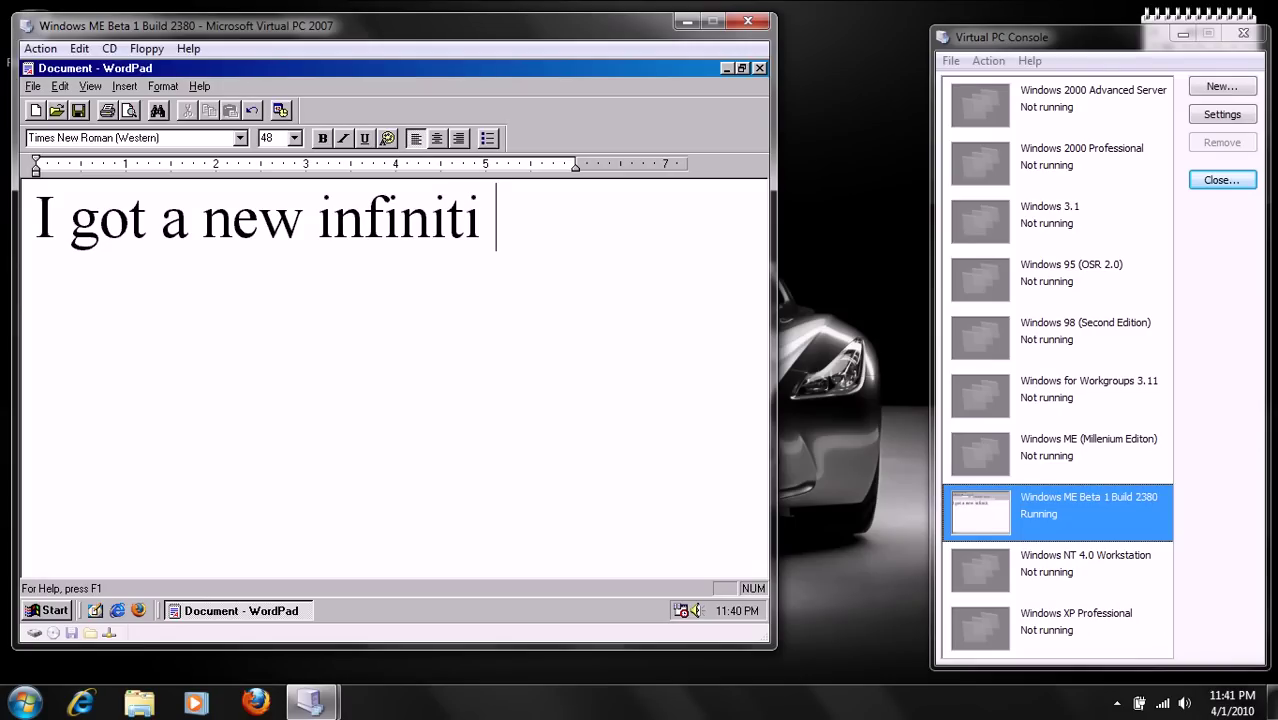
pyautogui.write('back')
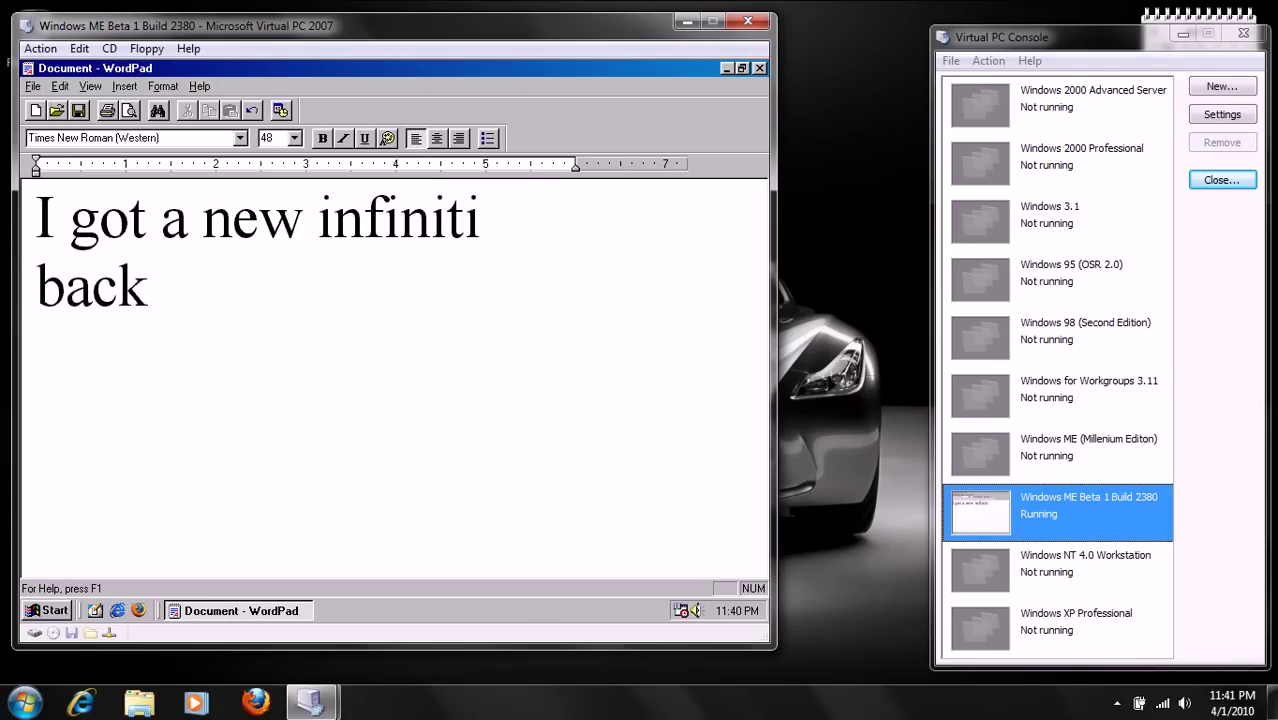
pyautogui.write('ground')
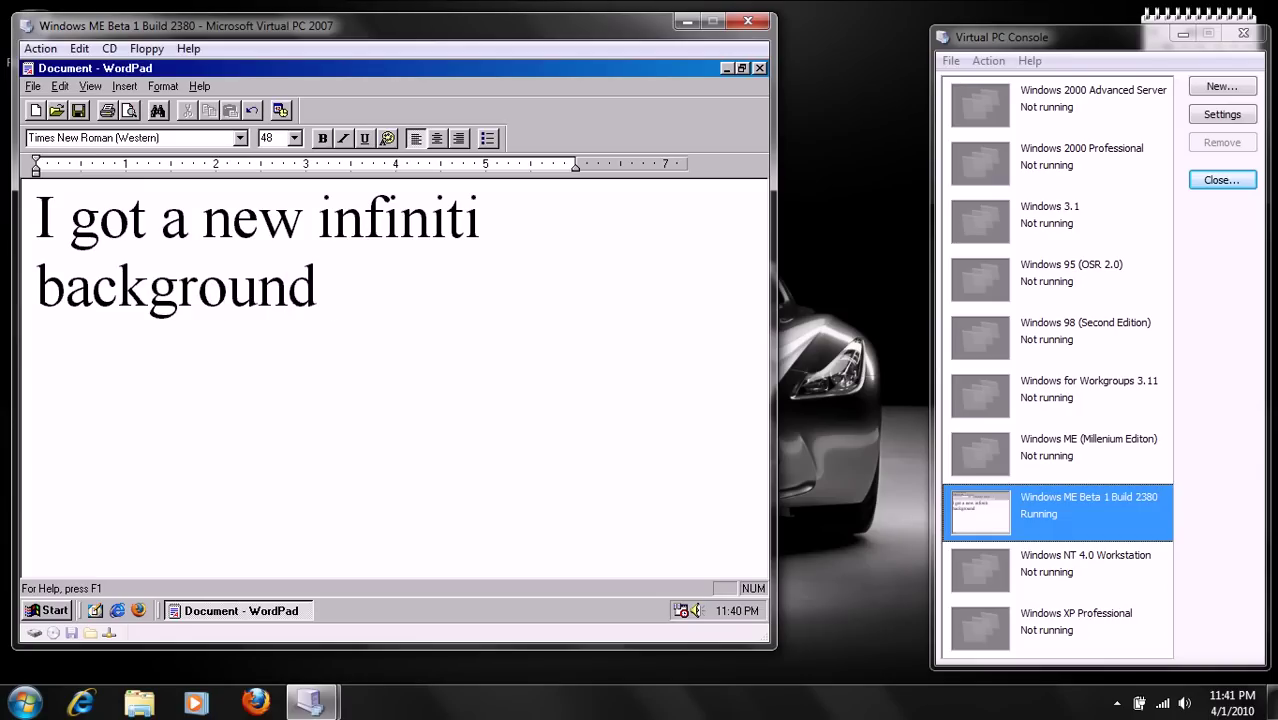
# End the sentence with a period and add "I found it when I was getting themes for my Windows 7 it's very cool"
pyautogui.press('BackSpace')
pyautogui.write('. I found it')
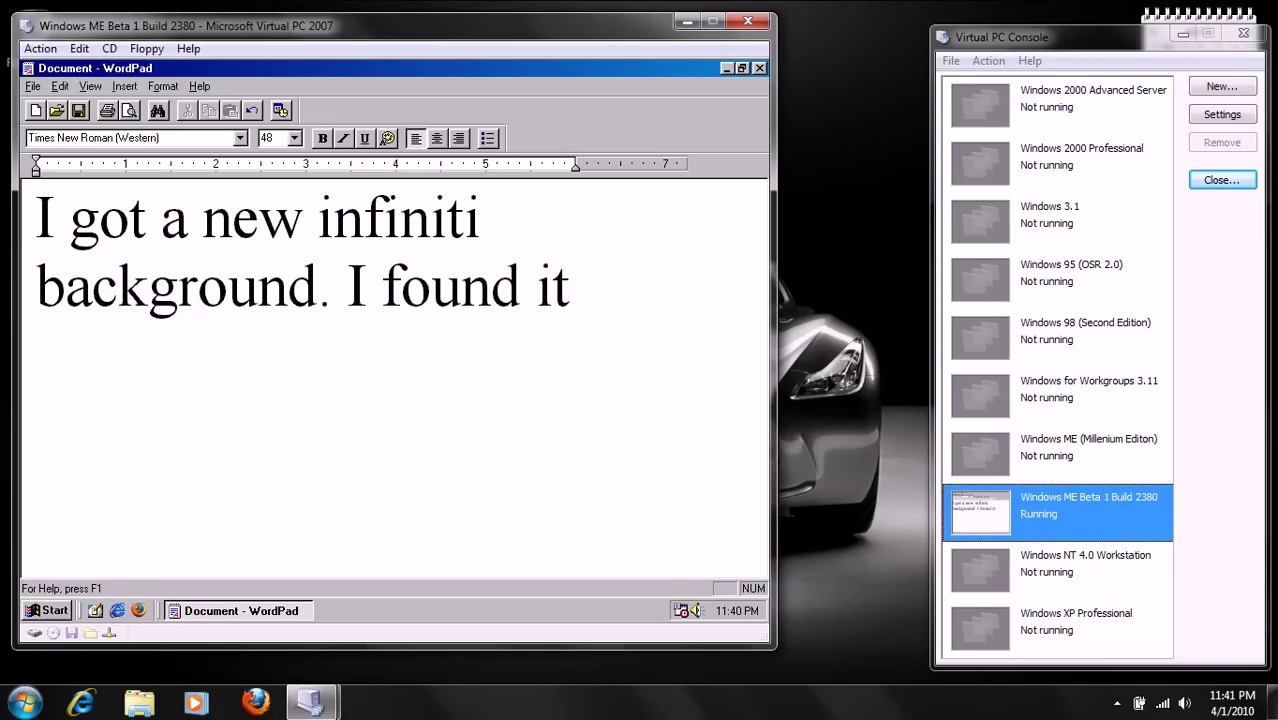
pyautogui.write('when  ')
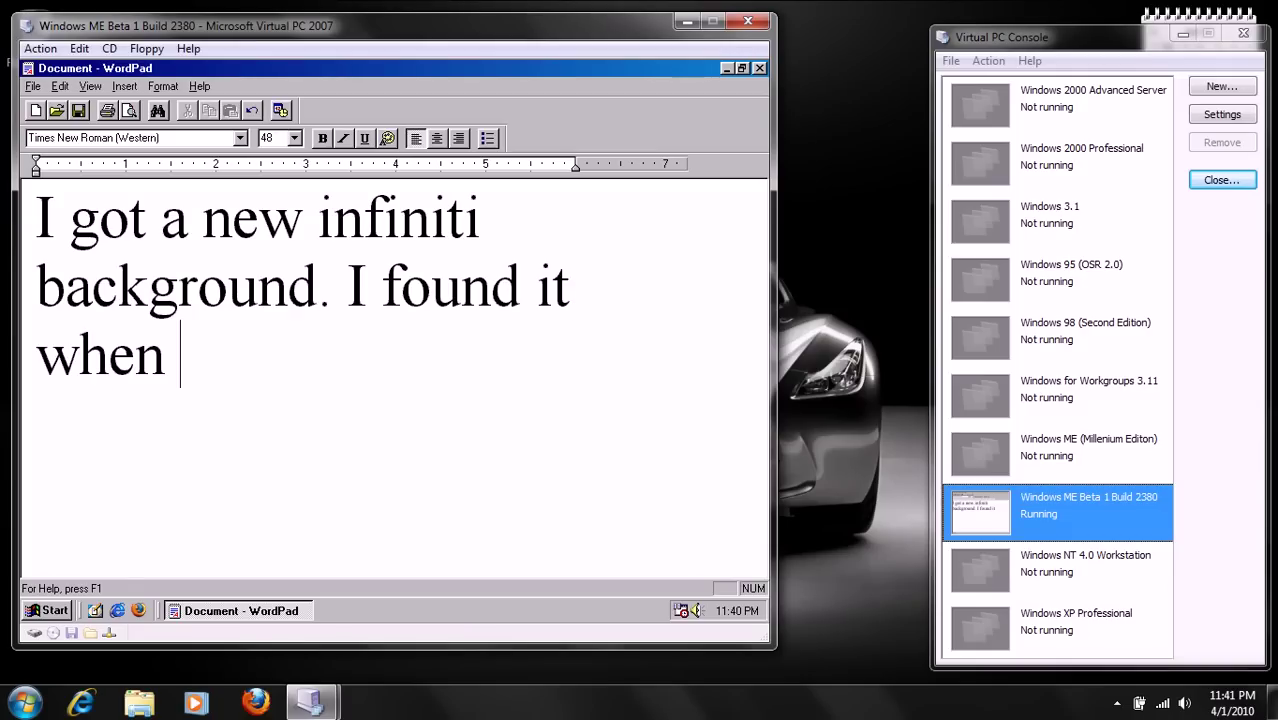
pyautogui.write('I was ')
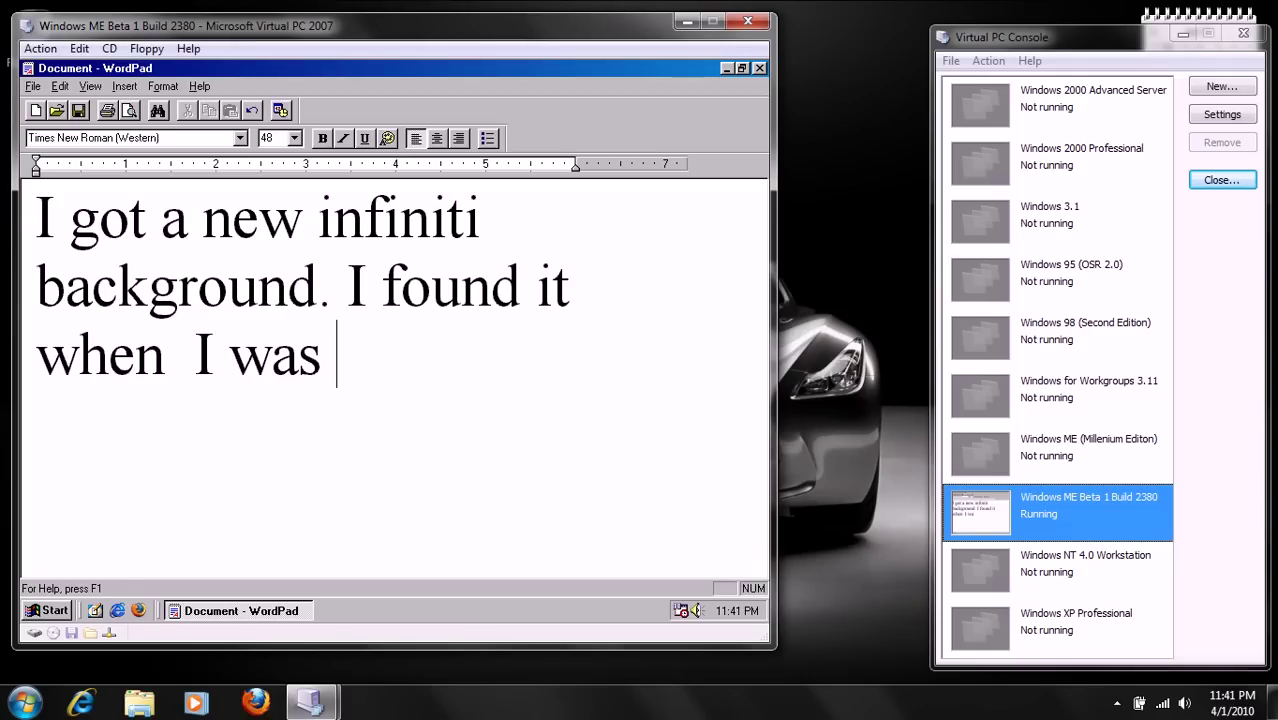
pyautogui.write('getting theme')
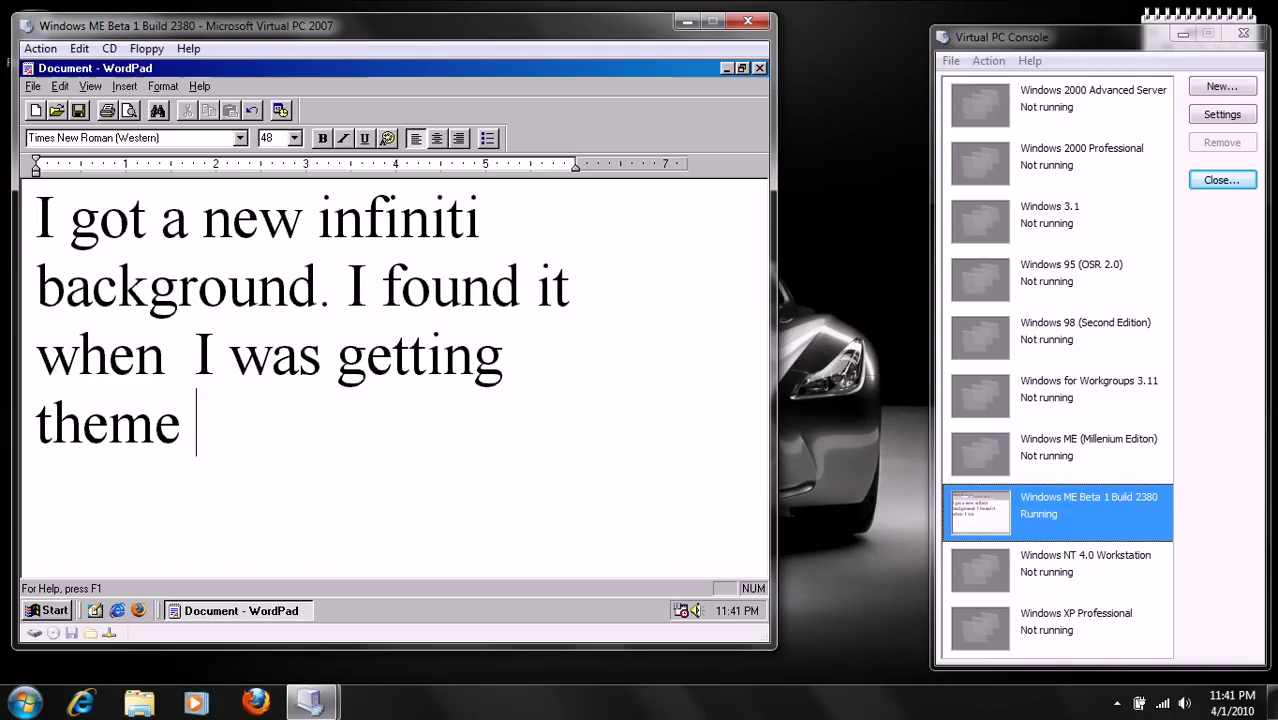
pyautogui.press('BackSpace')
pyautogui.write('s ')
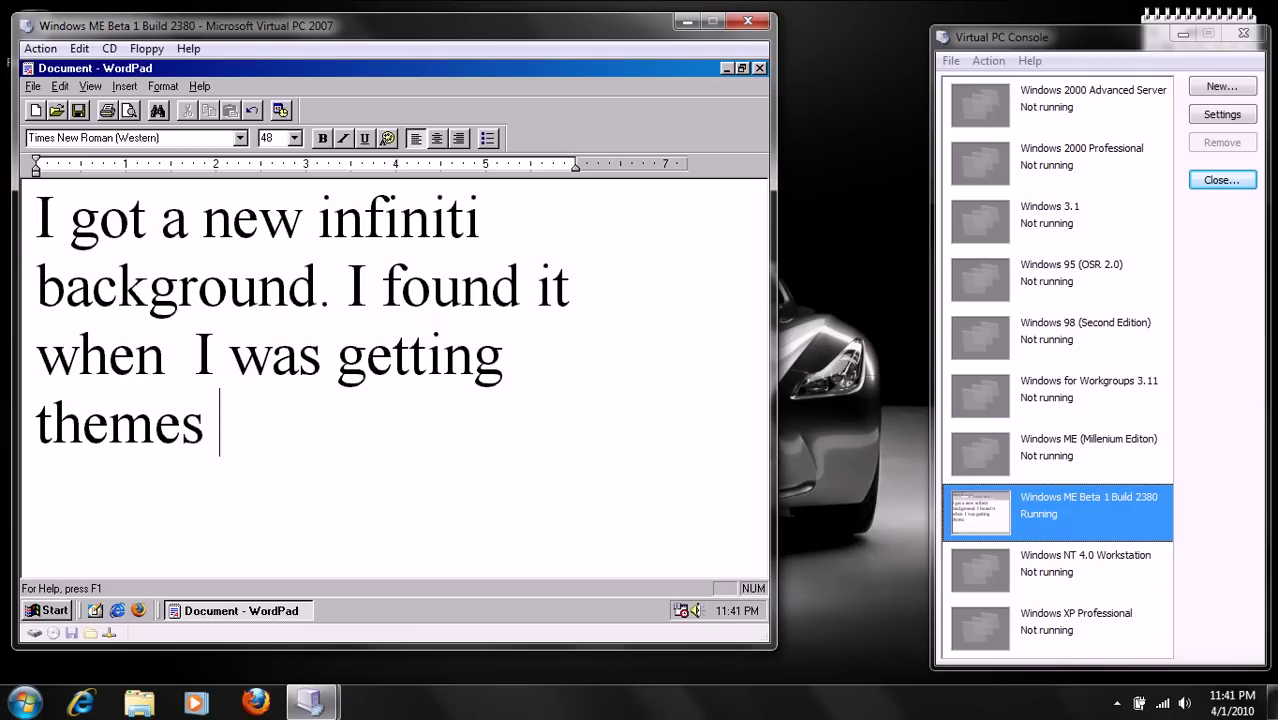
pyautogui.write('for my Windows 7 it')
pyautogui.press('BackSpace')
pyautogui.write("'s very cool")
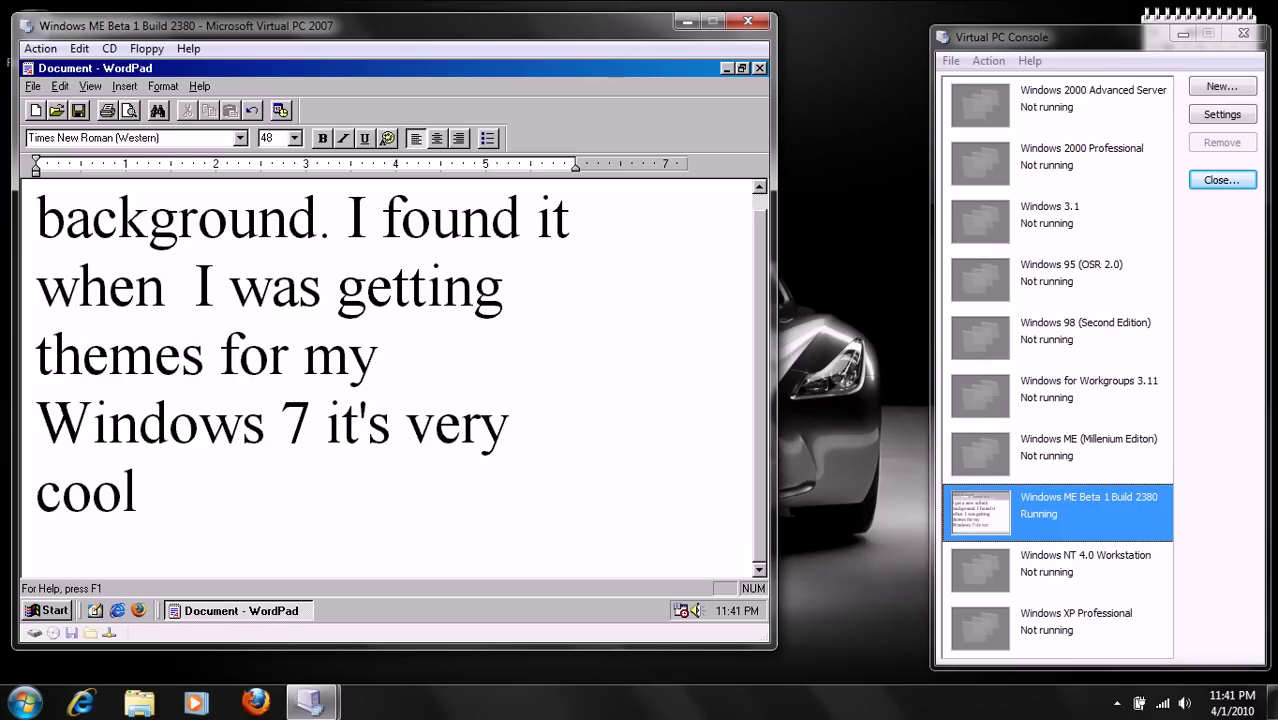
# Clear the whole document and write "IE 6 and WMP9 or 7 will won't work in this build"
pyautogui.hotkey('ctrl', 'a')
pyautogui.press('Delete')
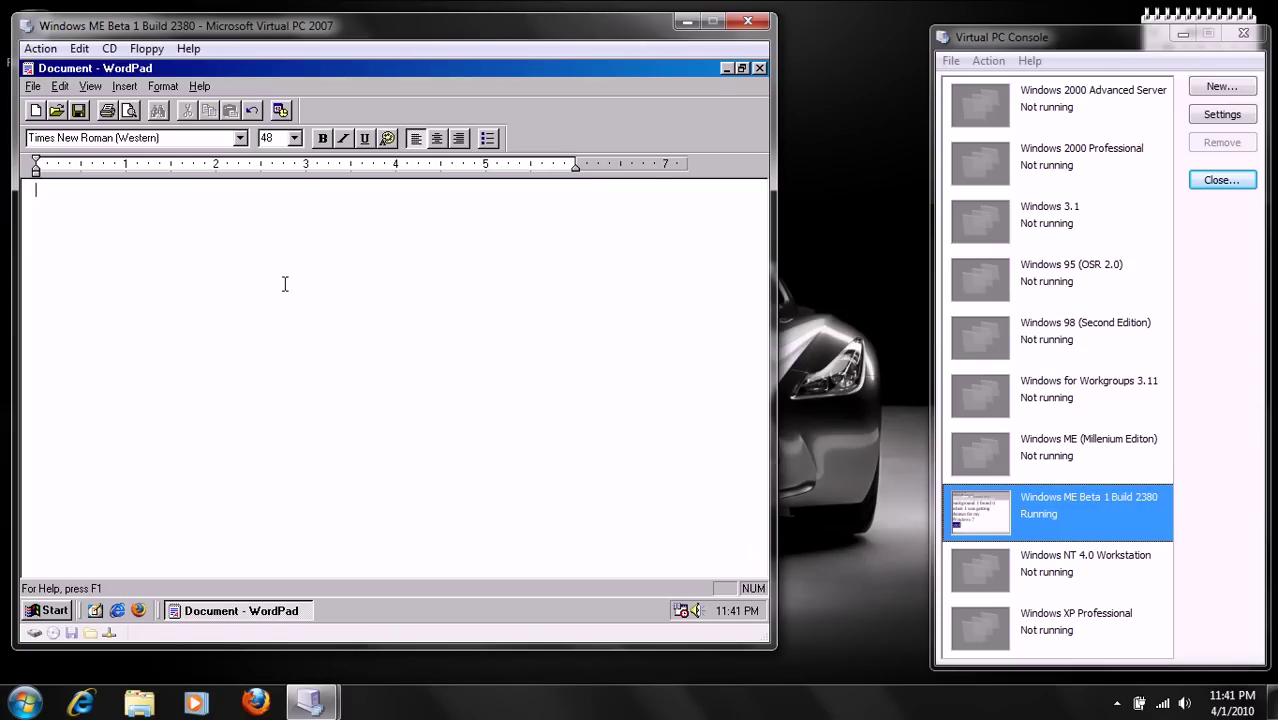
pyautogui.write('IE 6 and ')
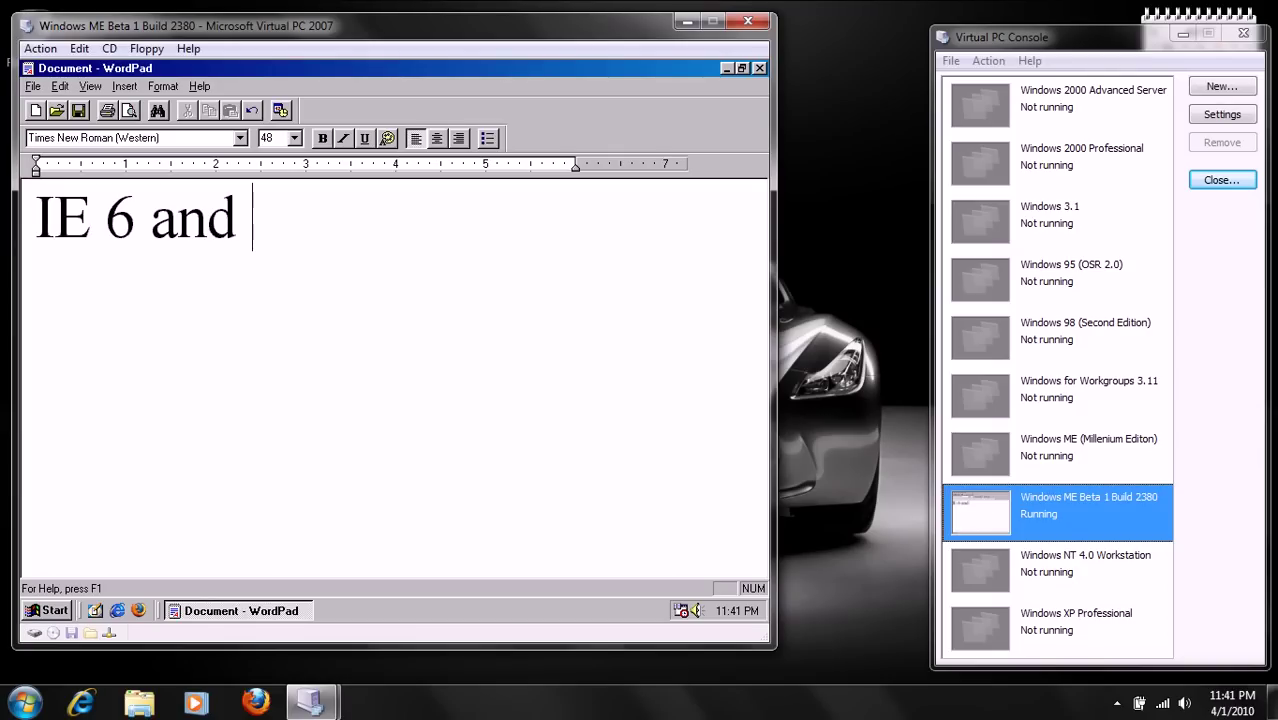
pyautogui.write('WMP9 ')
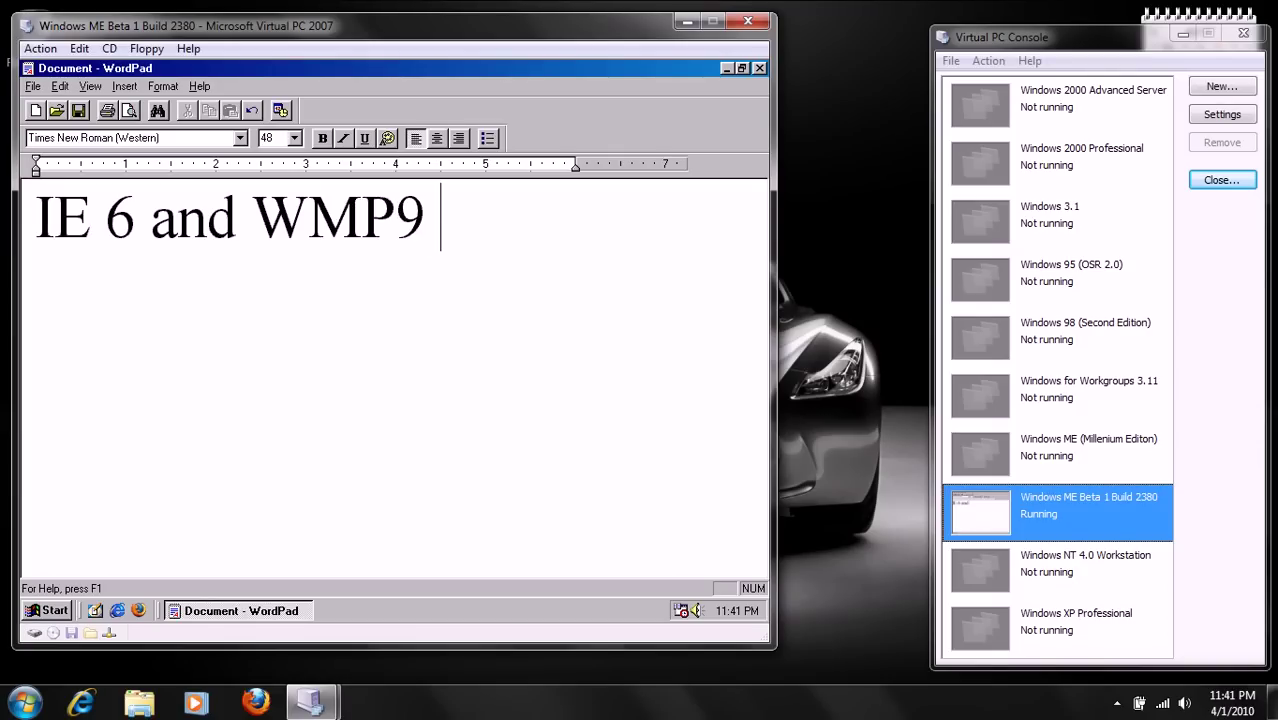
pyautogui.write('or 7 ')
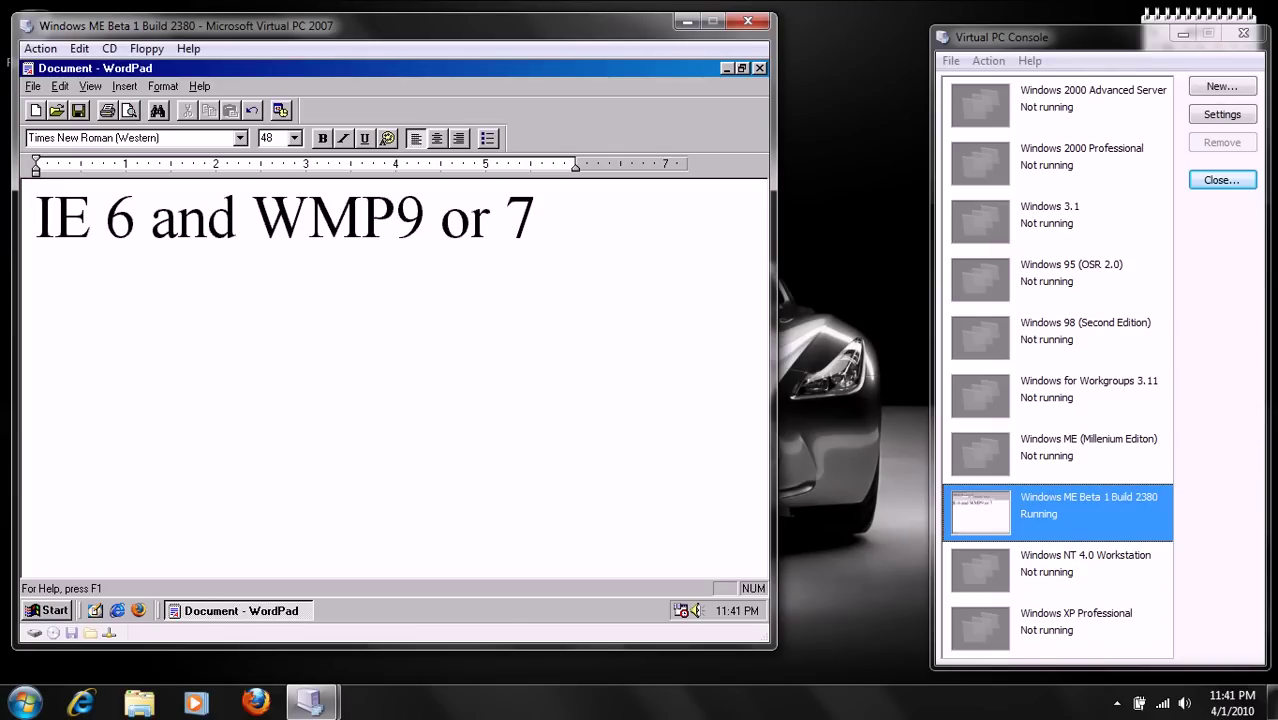
pyautogui.write('will won')
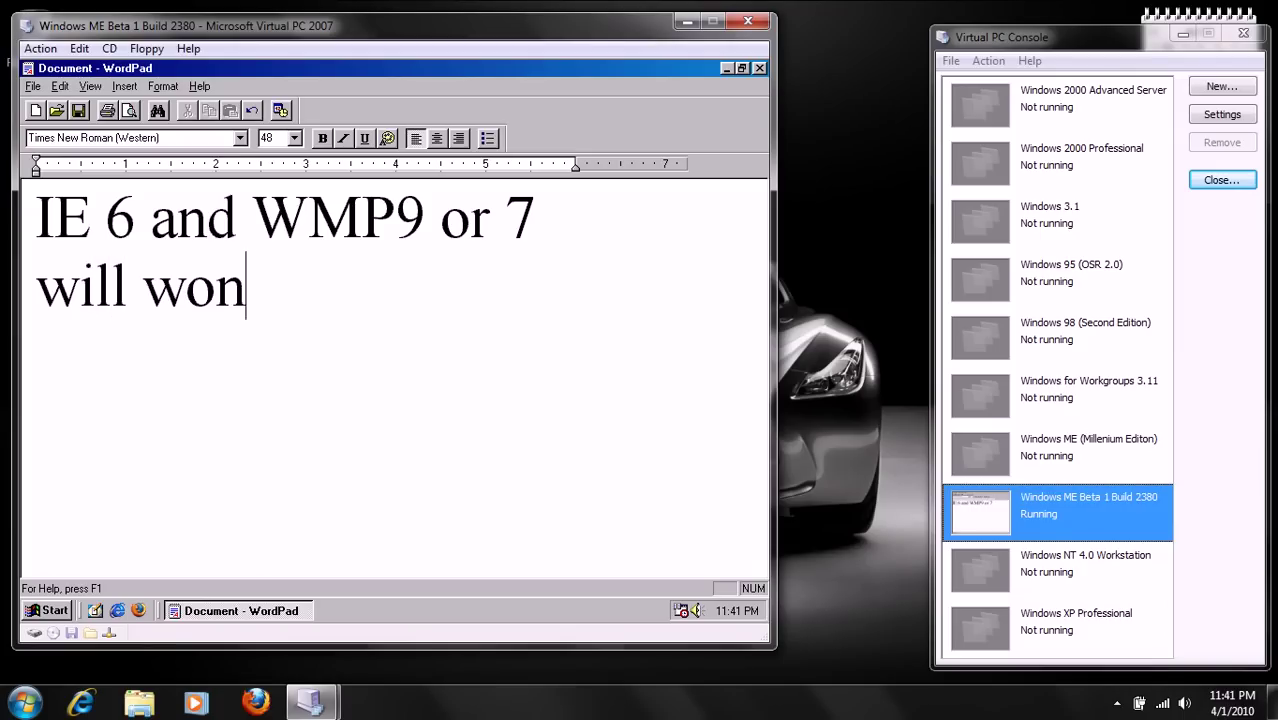
pyautogui.write("'t work")
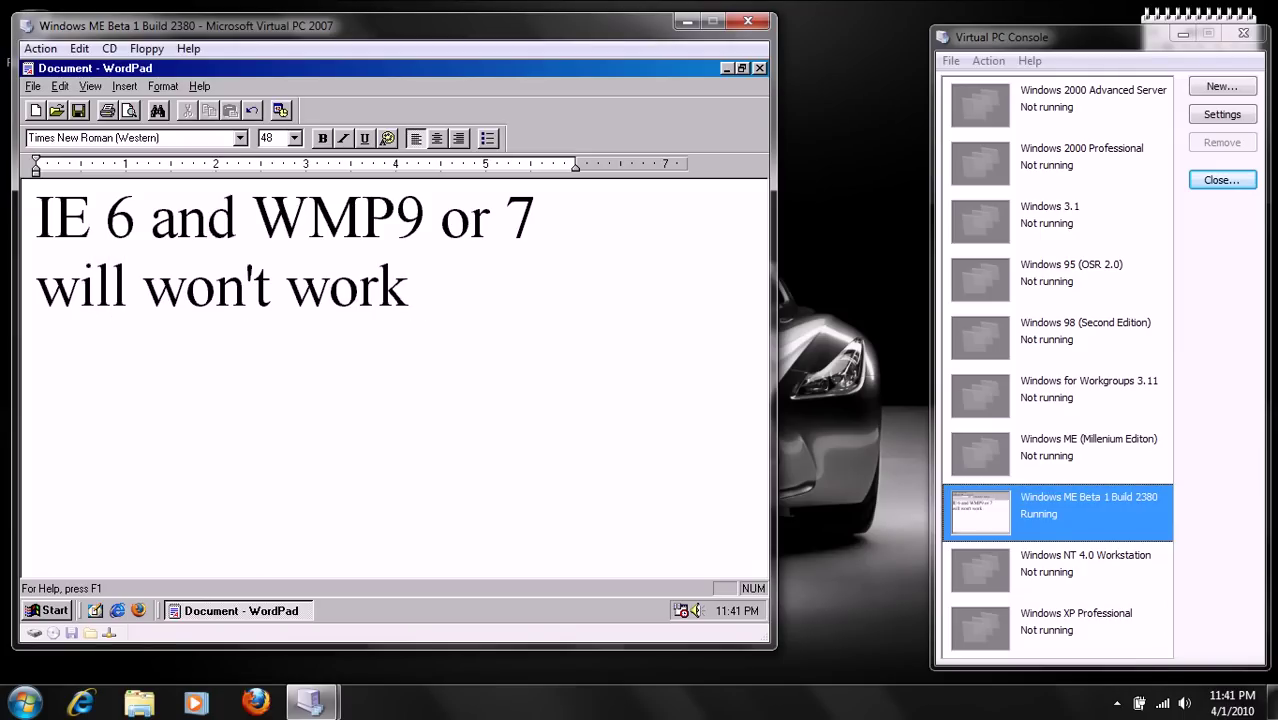
pyautogui.write(' in thie')
pyautogui.press('BackSpace')
pyautogui.write('s build ')
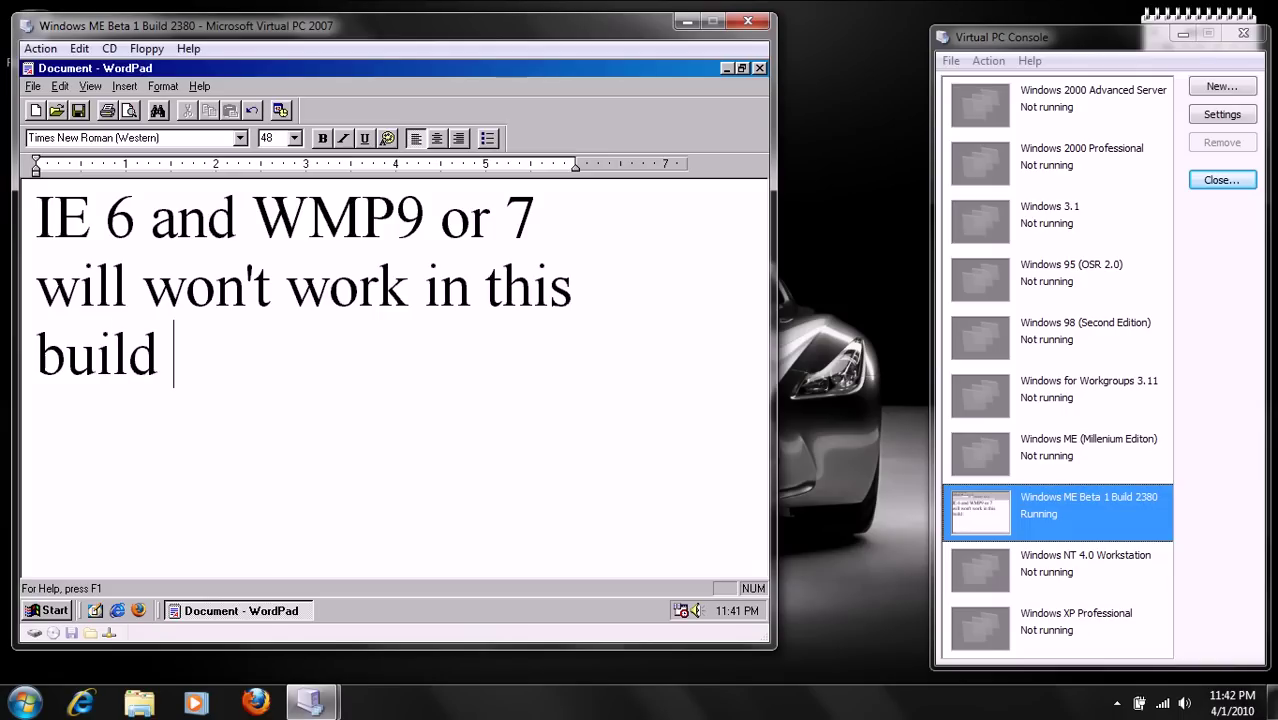
# Continue the sentence after "build" with "but Firefox 2.0.0.20 works"
pyautogui.write('but ')
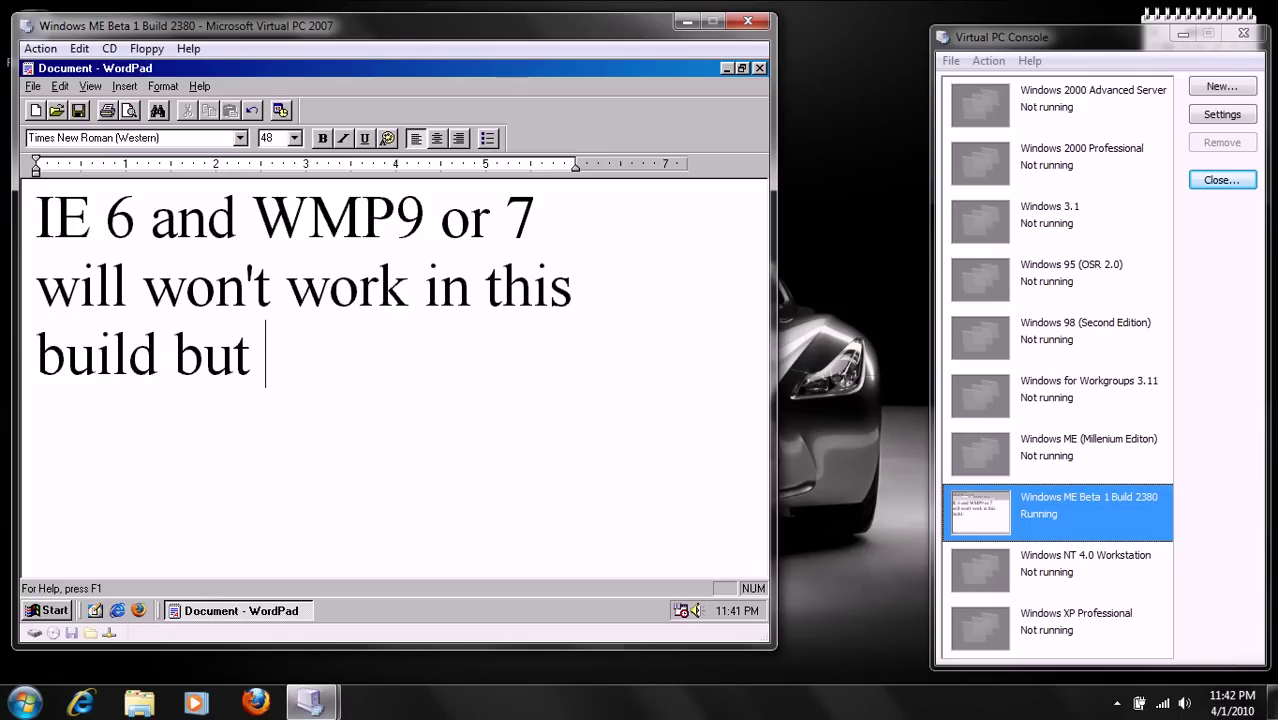
pyautogui.write('Firefox ')
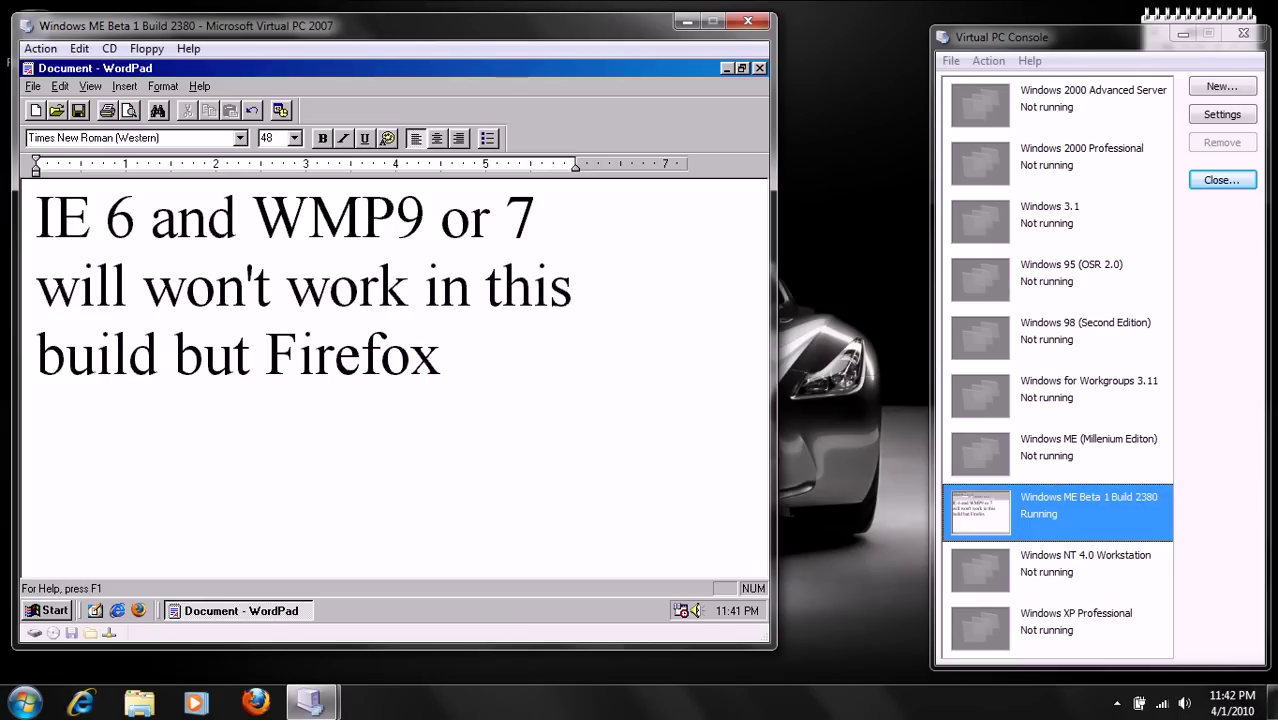
pyautogui.write('2.0.0.')
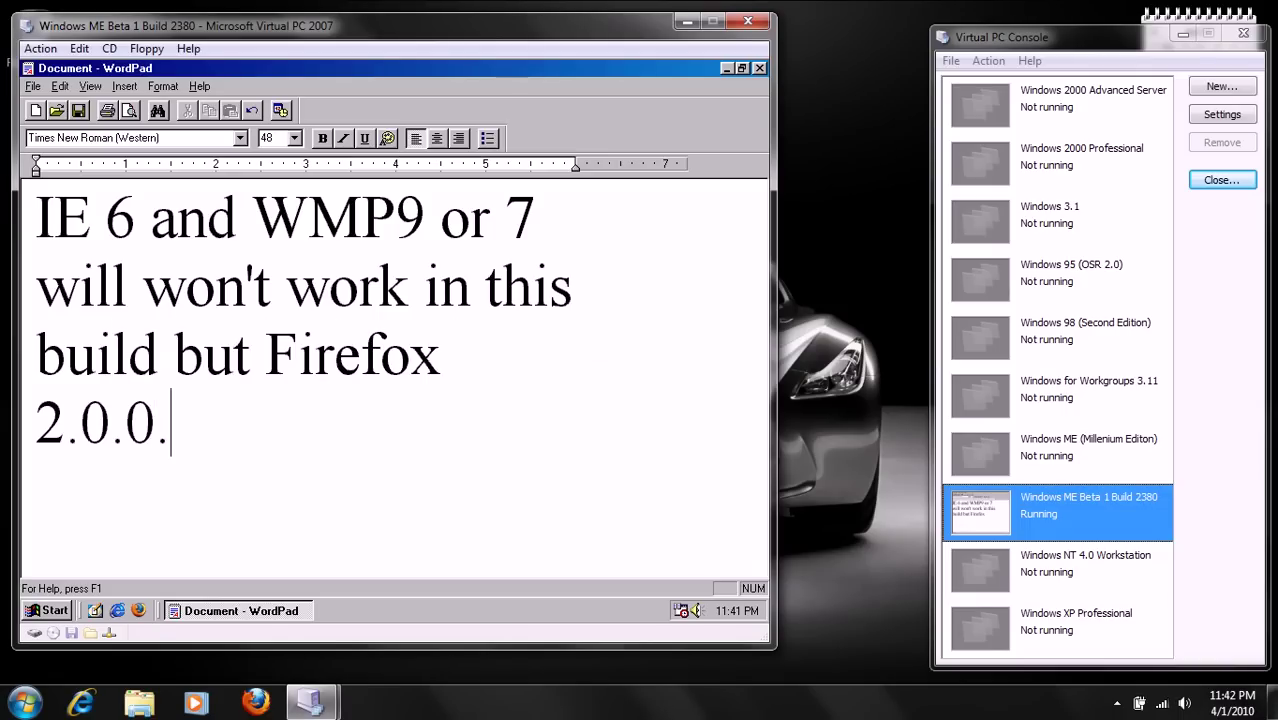
pyautogui.write('20 ')
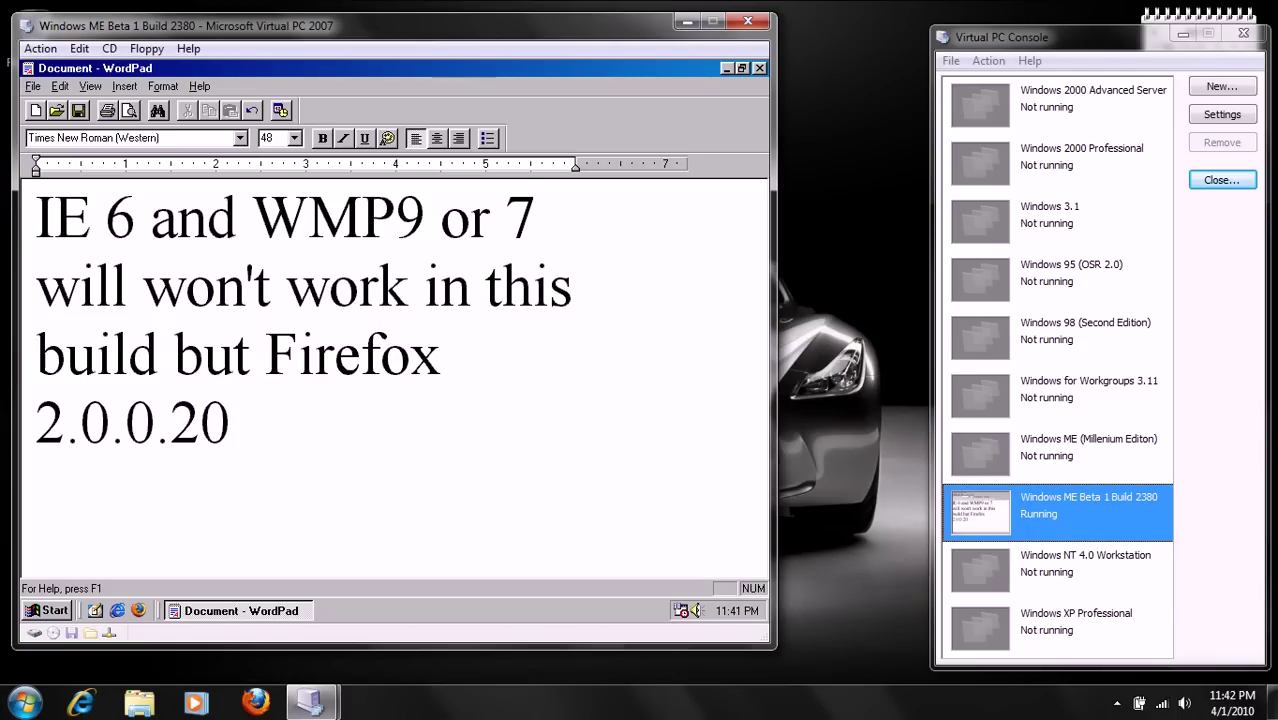
pyautogui.write('works')
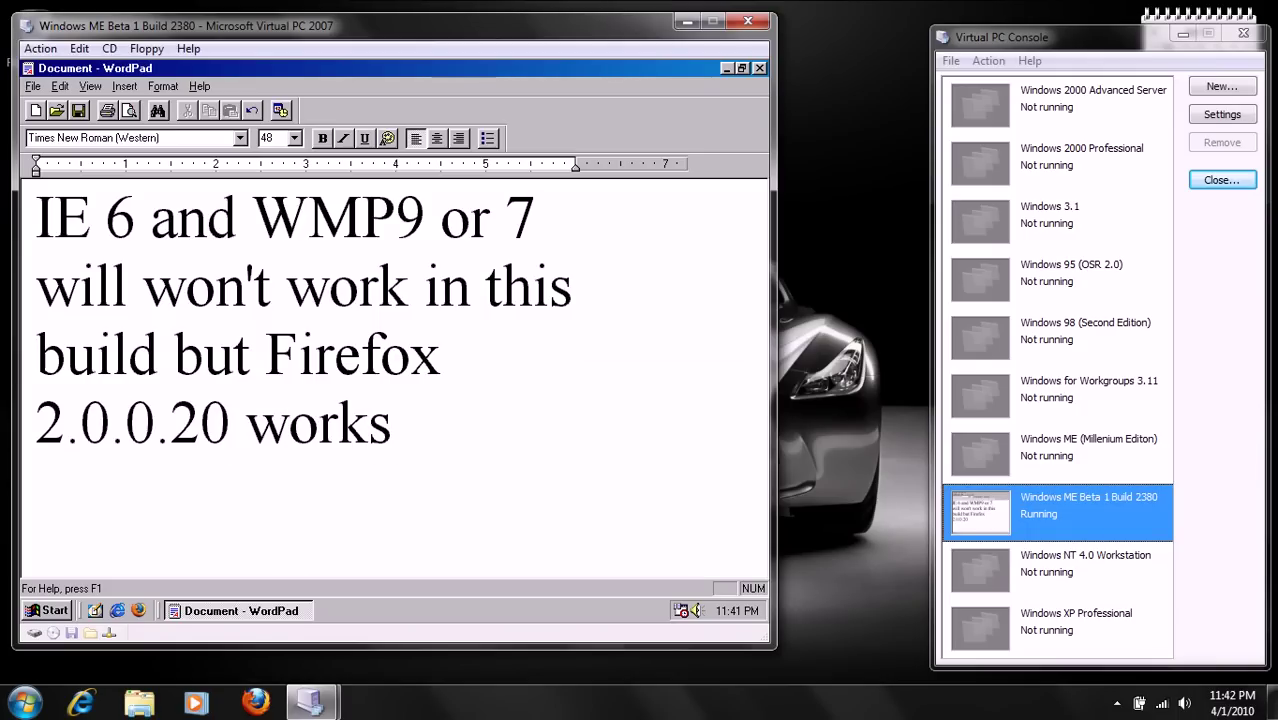
pyautogui.press('BackSpace')
# Replace the entire document text with "I tried getting"
pyautogui.hotkey('ctrl', 'a')
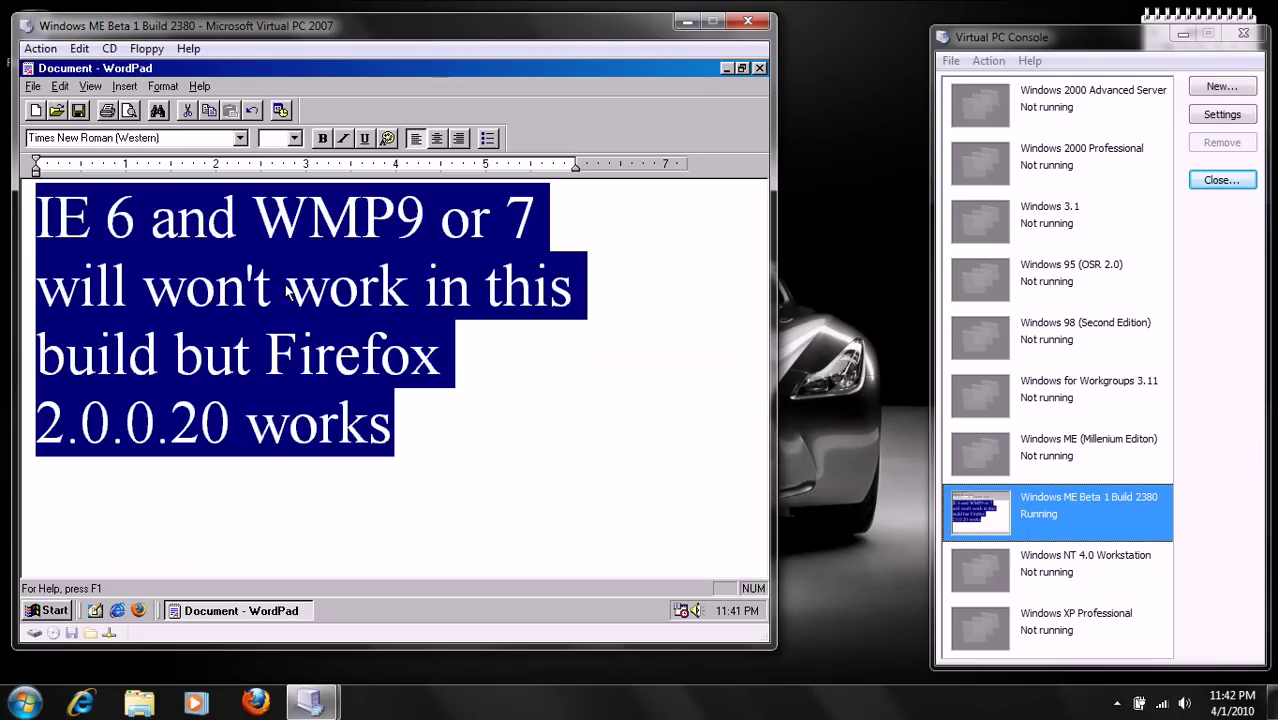
pyautogui.write('I t')
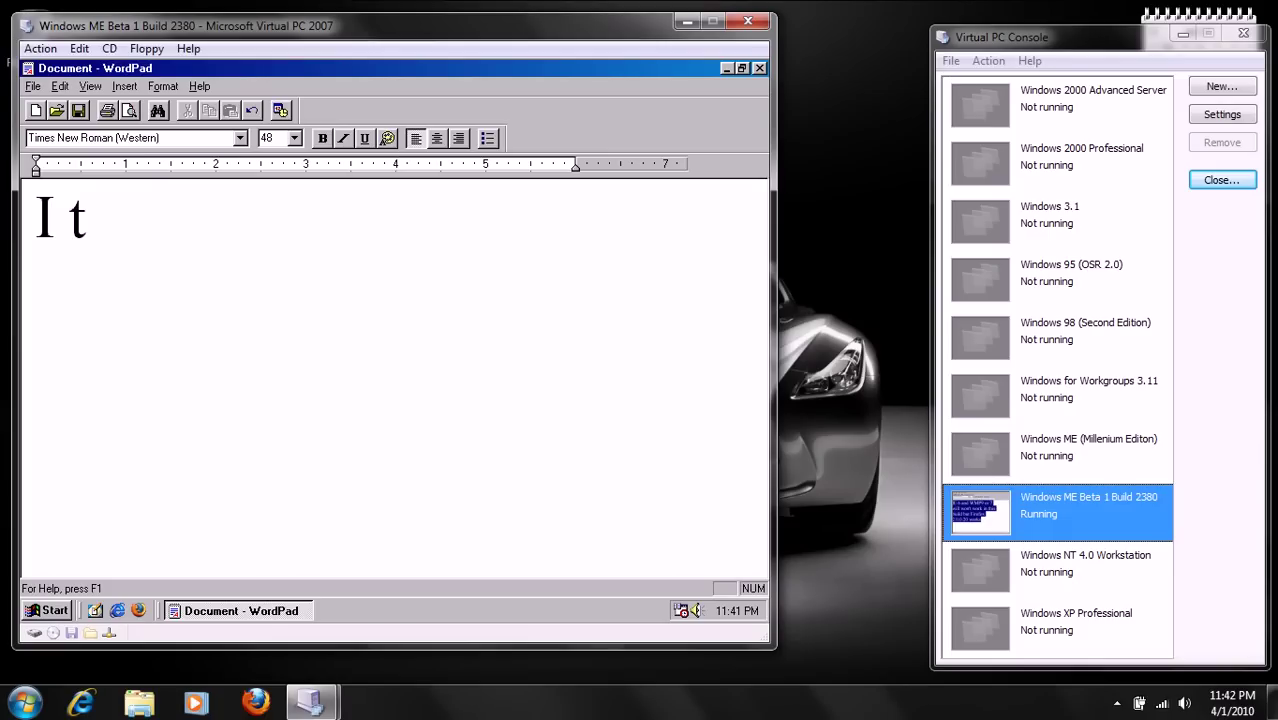
pyautogui.write('ried U')
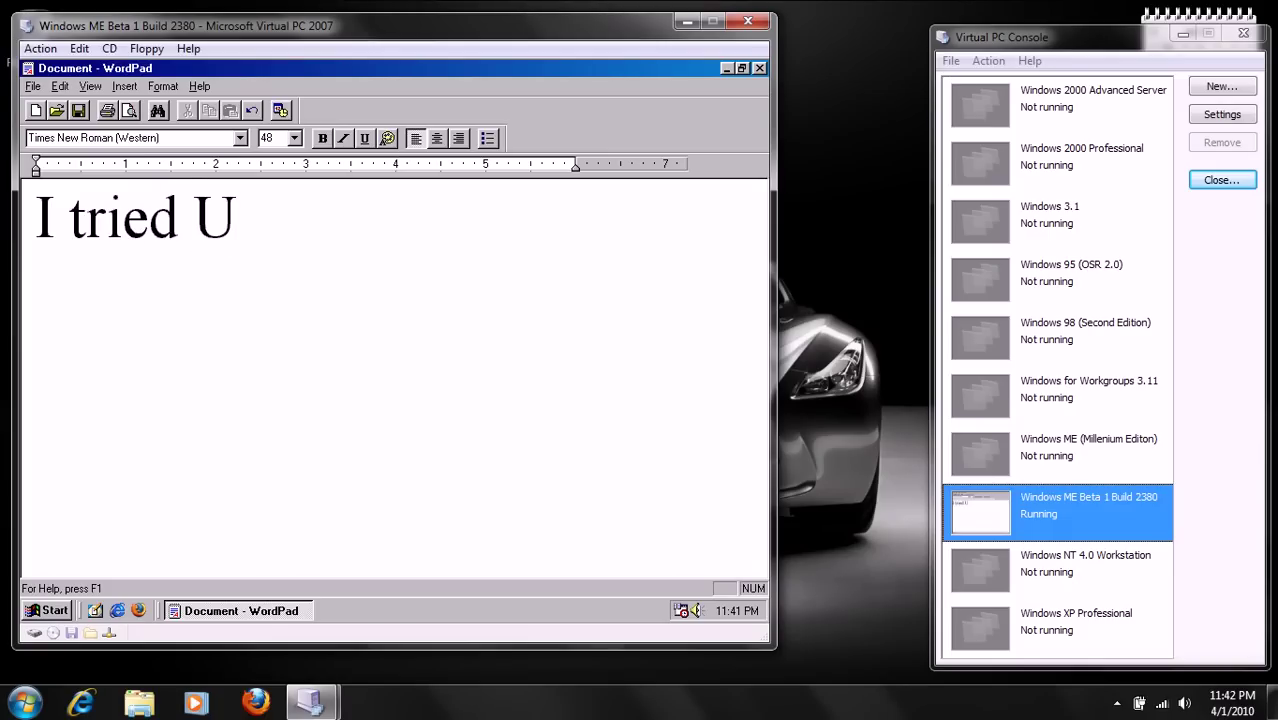
pyautogui.press('BackSpace')
pyautogui.write('getting')
pyautogui.press('BackSpace')
pyautogui.press('BackSpace')
pyautogui.press('BackSpace')
# Continue the sentence with "Unbuntu 4.10 in Virtual PC to work" and begin the word "but"
pyautogui.write('Unbunt')
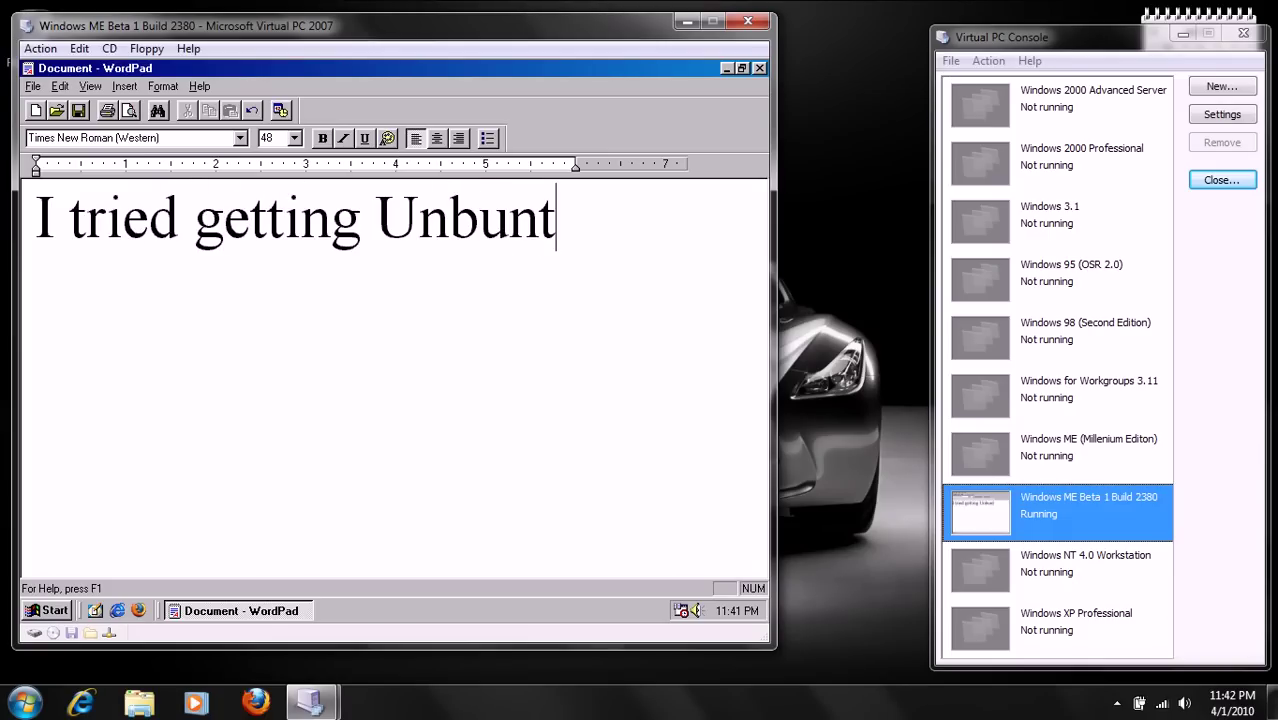
pyautogui.write('u 4.')
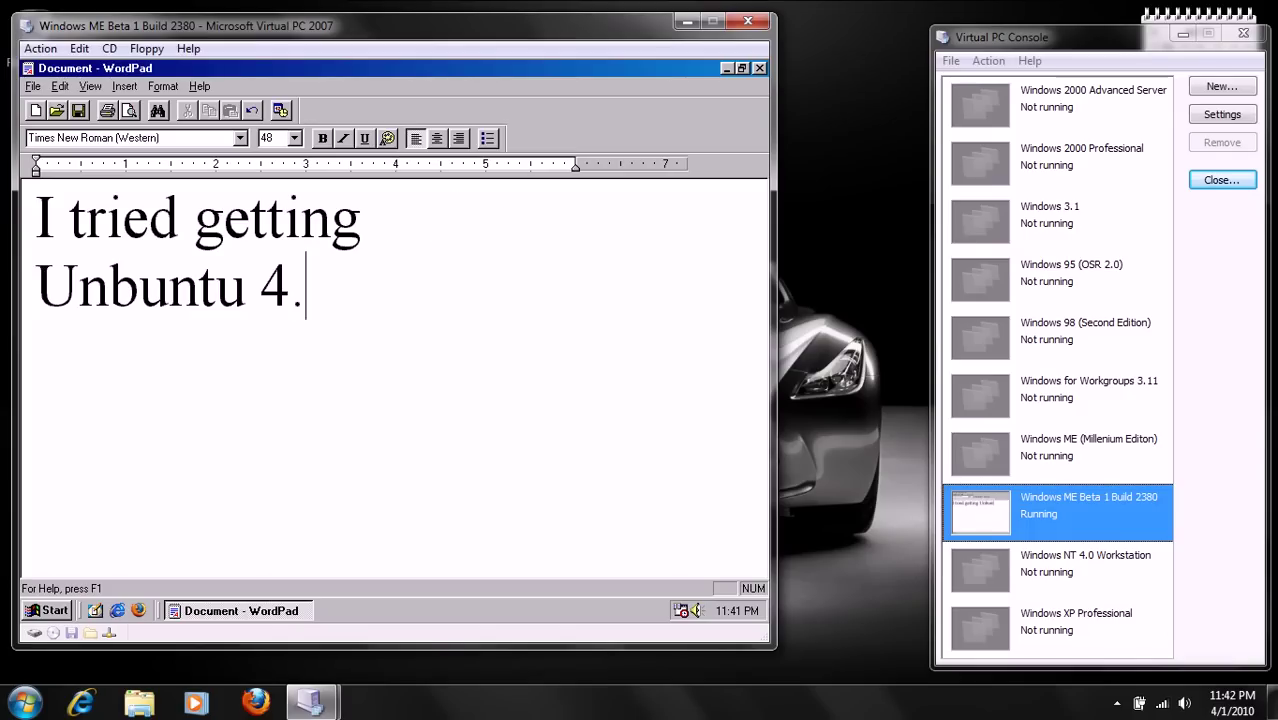
pyautogui.write('10 in Vr')
pyautogui.press('BackSpace')
pyautogui.press('BackSpace')
pyautogui.write('Virtu')
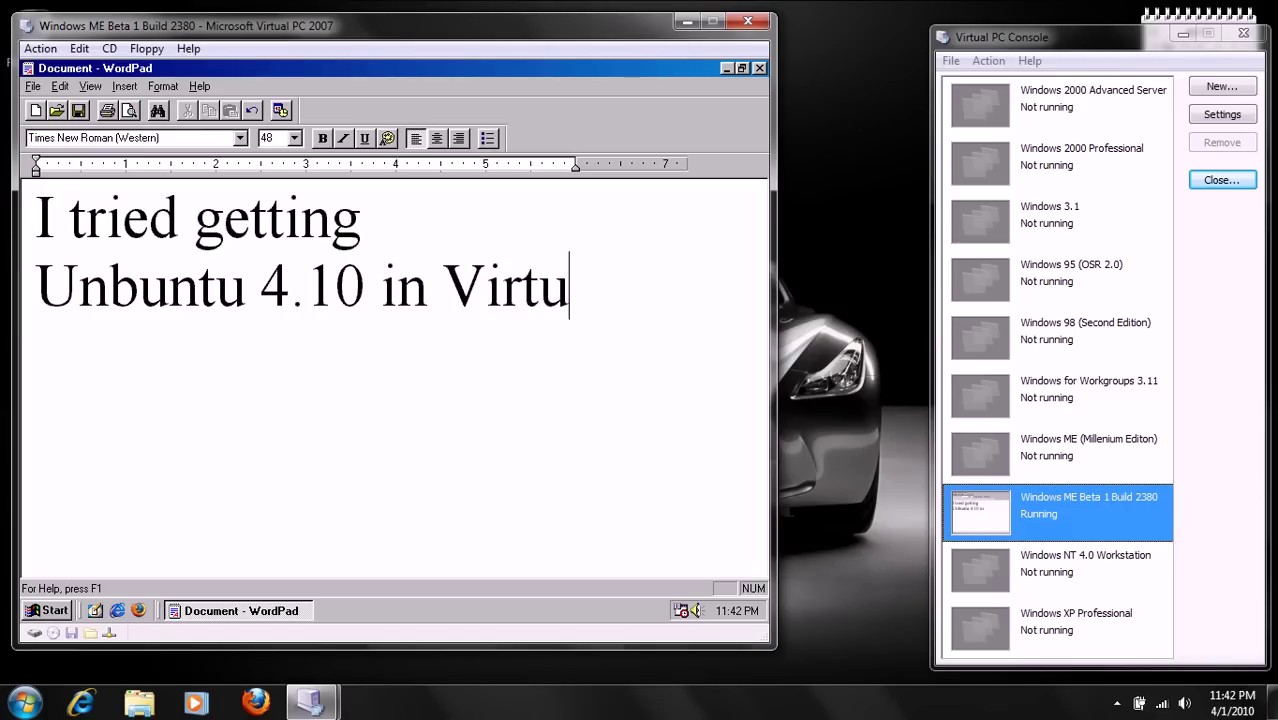
pyautogui.write('al PC to w')
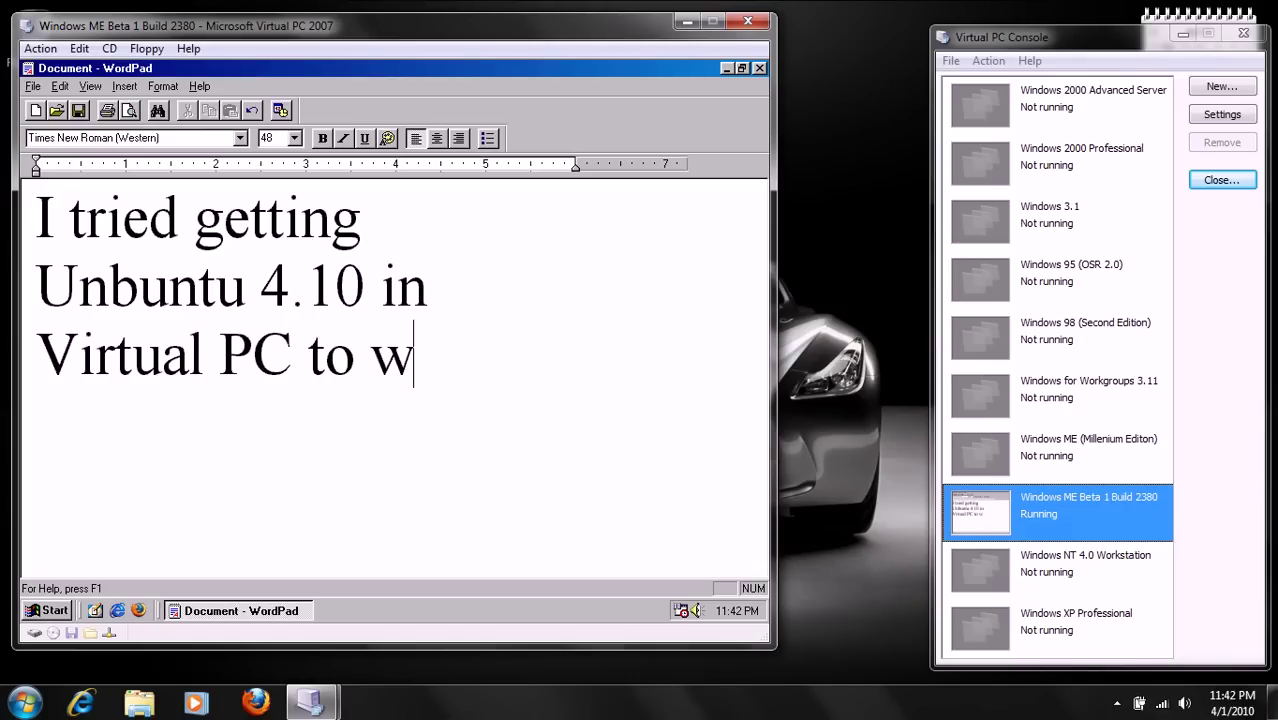
pyautogui.write('ork bu')
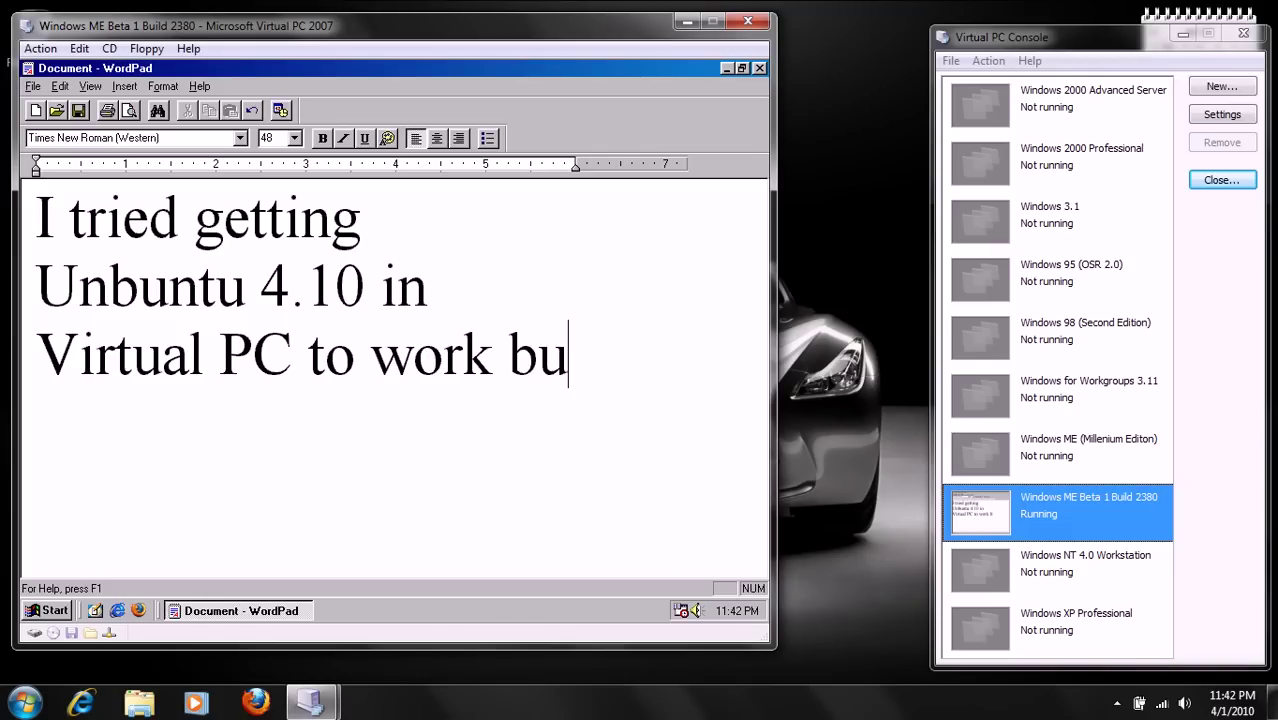
# Finish the word "but" and add "the graphics are screwed and disorted"
pyautogui.write('t the graphics are dis')
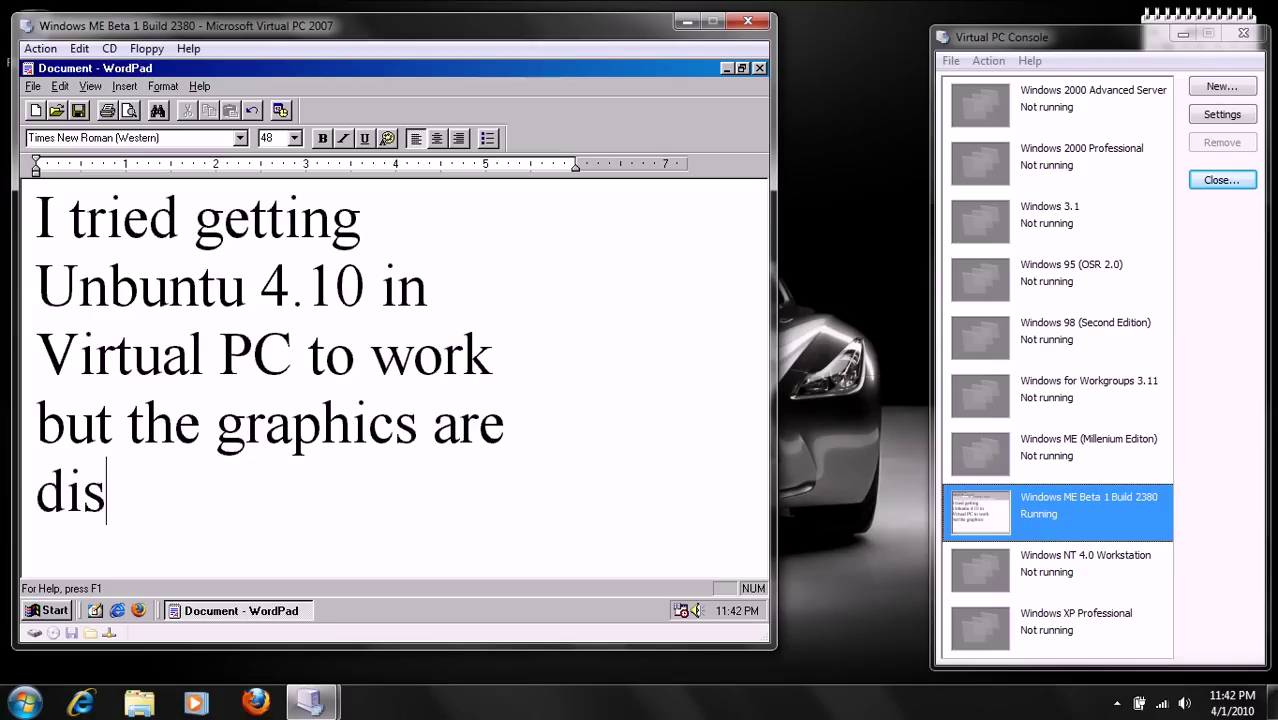
pyautogui.press('BackSpace')
pyautogui.press('BackSpace')
pyautogui.press('BackSpace')
pyautogui.write('screwed and ')
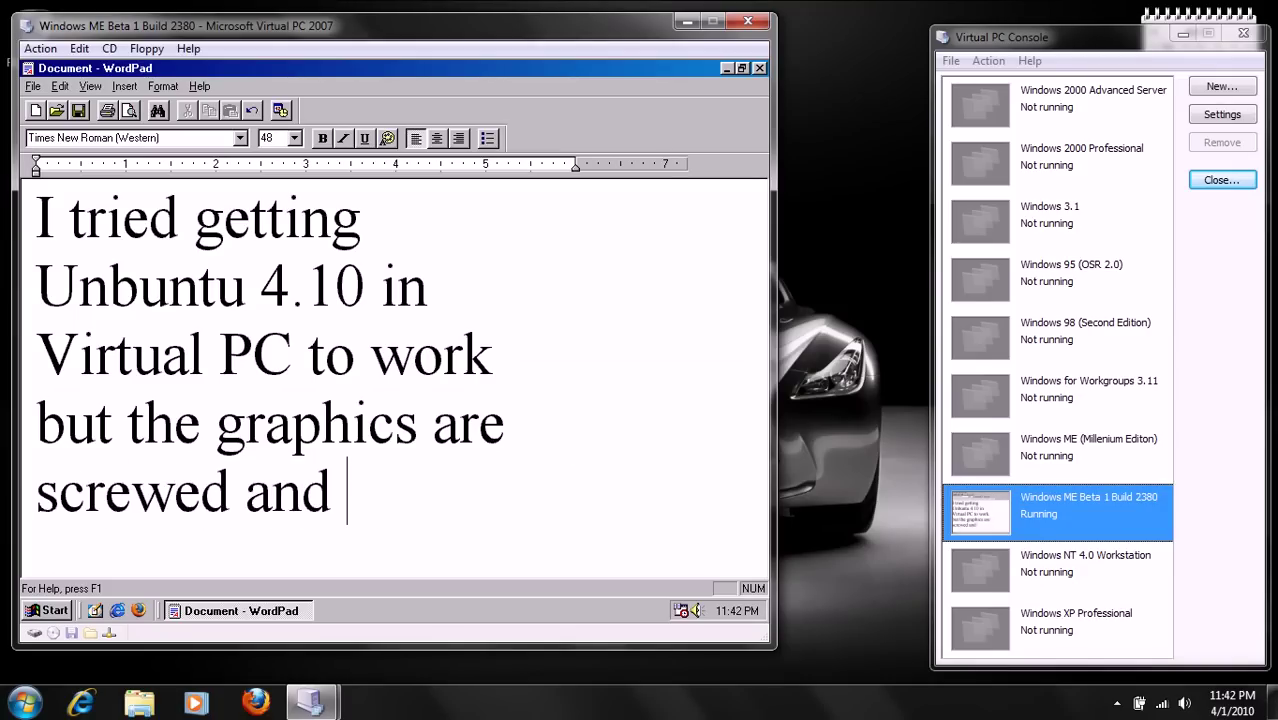
pyautogui.write('disorted')
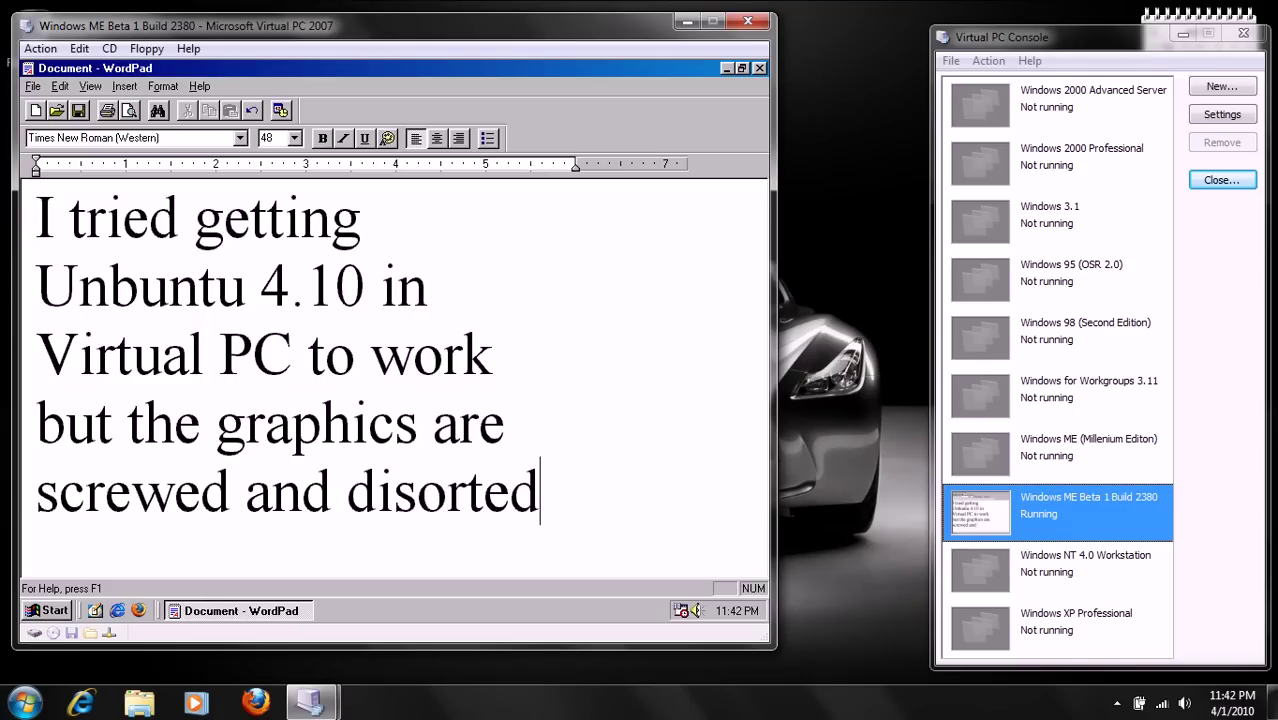
# Retype the end of the word "disorted" and close the sentence with the sad face ":("
pyautogui.write(' ;')
pyautogui.press('BackSpace')
pyautogui.write(';')
pyautogui.press('BackSpace')
pyautogui.write(':9')
pyautogui.press('BackSpace')
pyautogui.press('BackSpace')
pyautogui.press('BackSpace')
pyautogui.press('BackSpace')
pyautogui.press('BackSpace')
pyautogui.press('BackSpace')
pyautogui.press('BackSpace')
pyautogui.press('BackSpace')
pyautogui.press('BackSpace')
pyautogui.write('sorted :(')
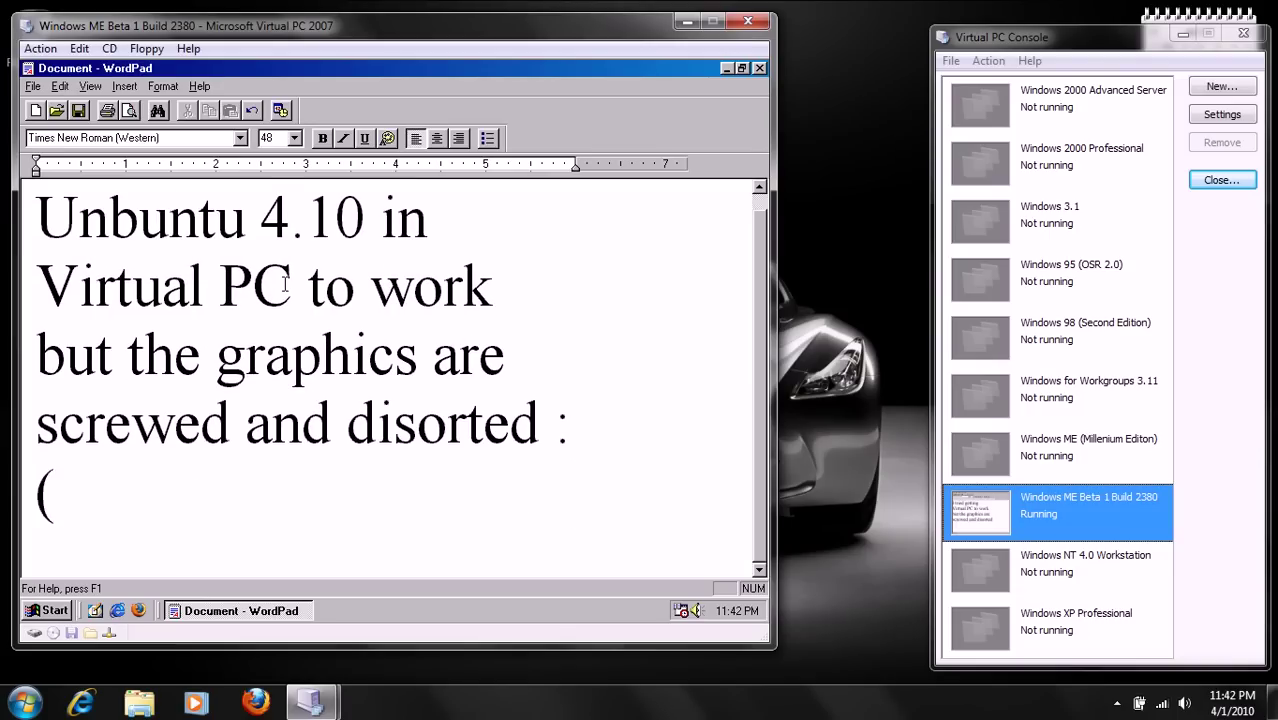
# Clear the whole document and write "But I got Xubuntu 9.10 to work though"
pyautogui.hotkey('ctrl', 'a')
pyautogui.press('BackSpace')
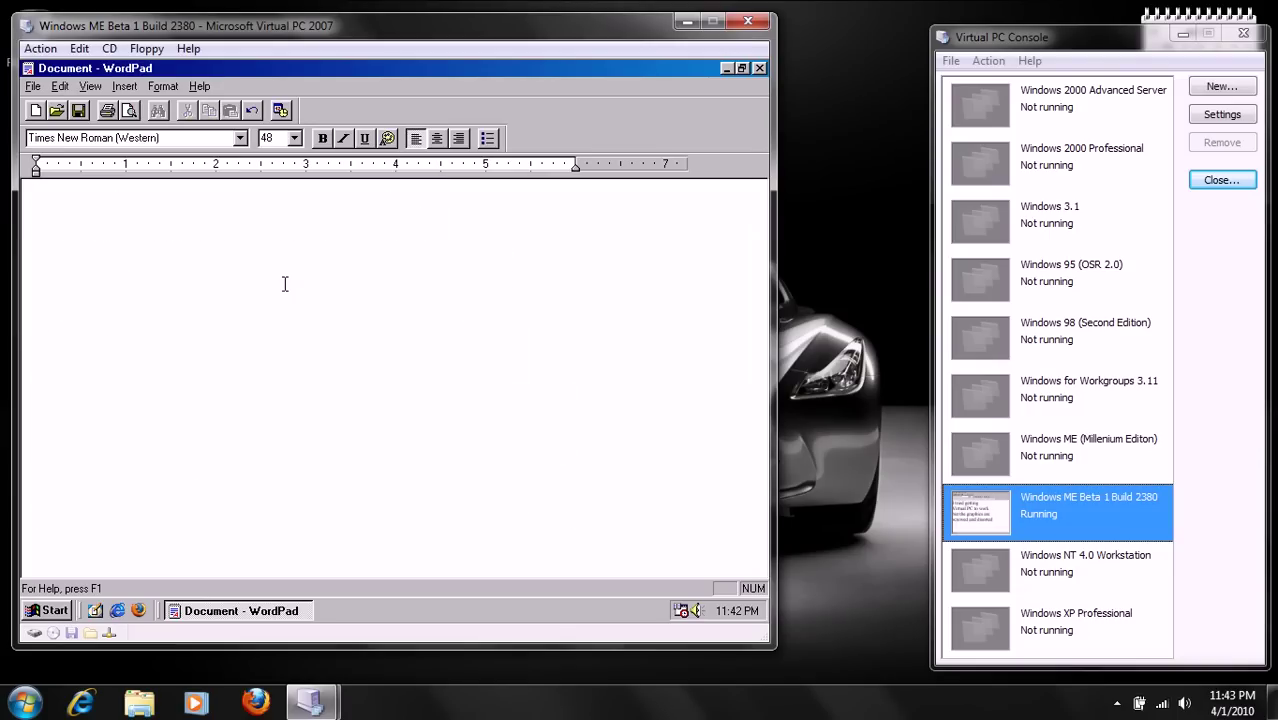
pyautogui.write('But ')
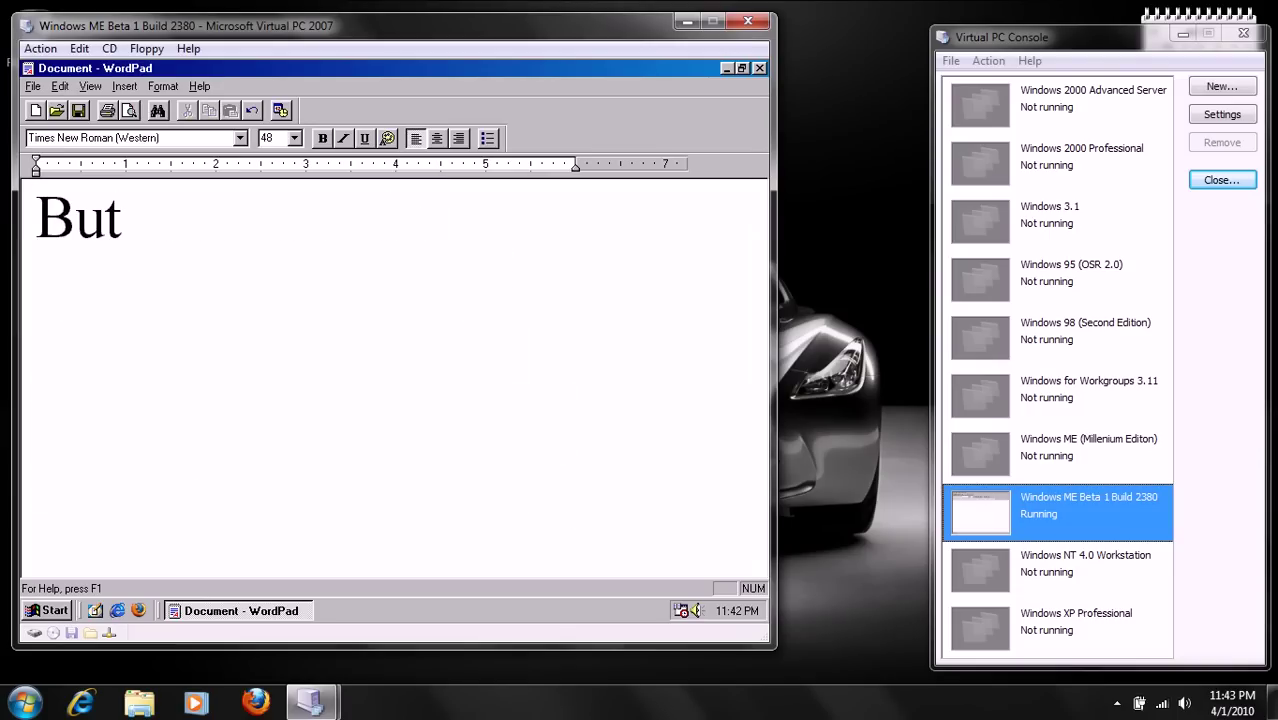
pyautogui.write('I got Xun')
pyautogui.press('BackSpace')
pyautogui.write('buntu 9.10 to work ')
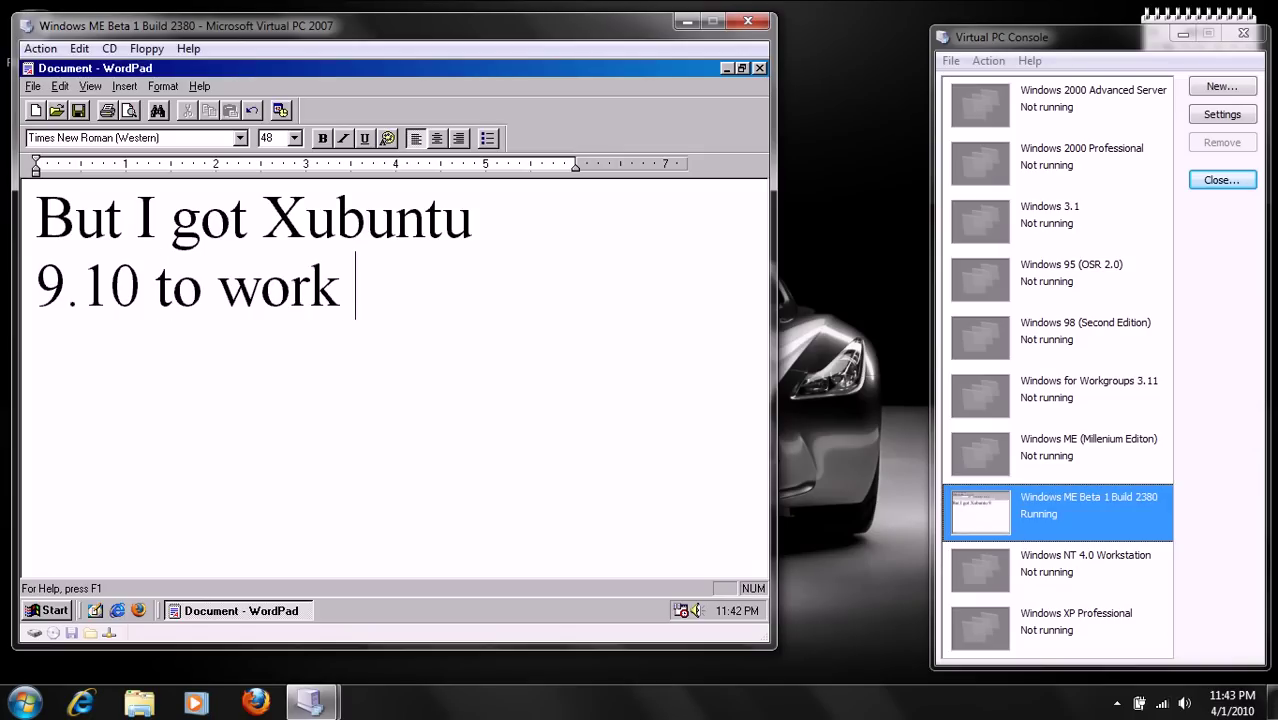
pyautogui.write('though')
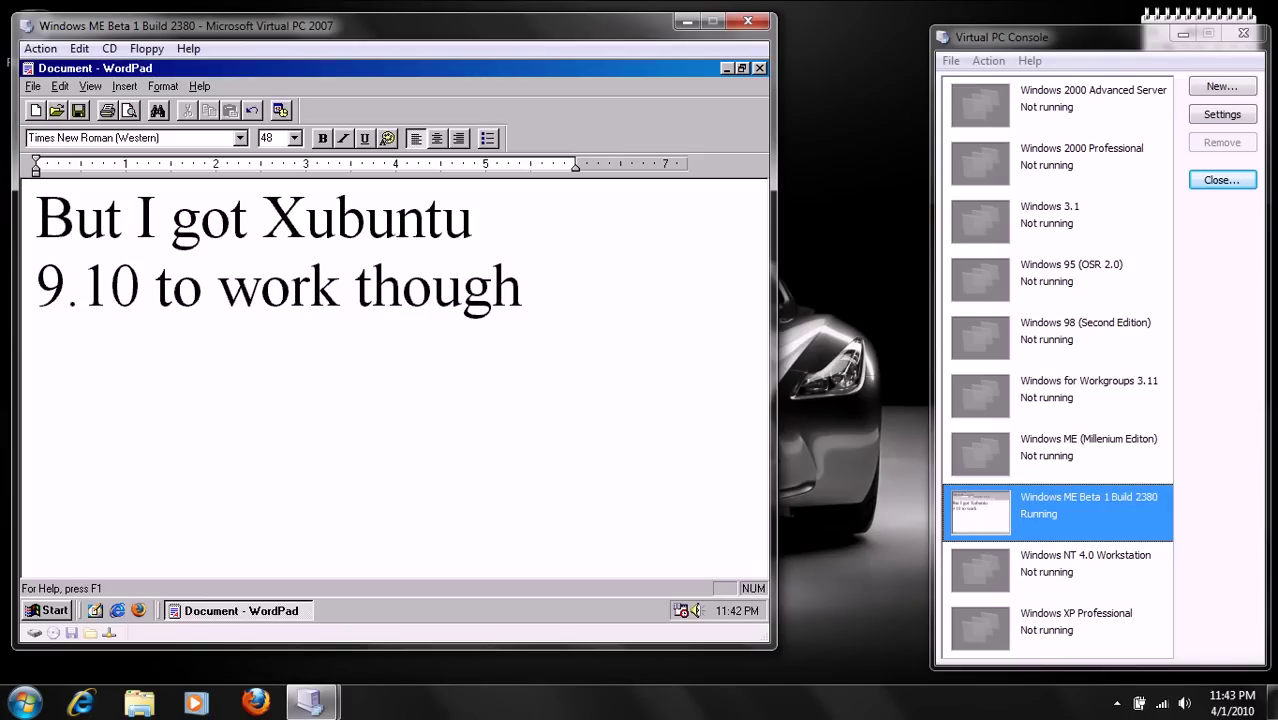
# Continue the text with "but I'll do the latest version Unbuntu" and begin the word "instead"
pyautogui.press('Return')
pyautogui.write("but I'll do ")
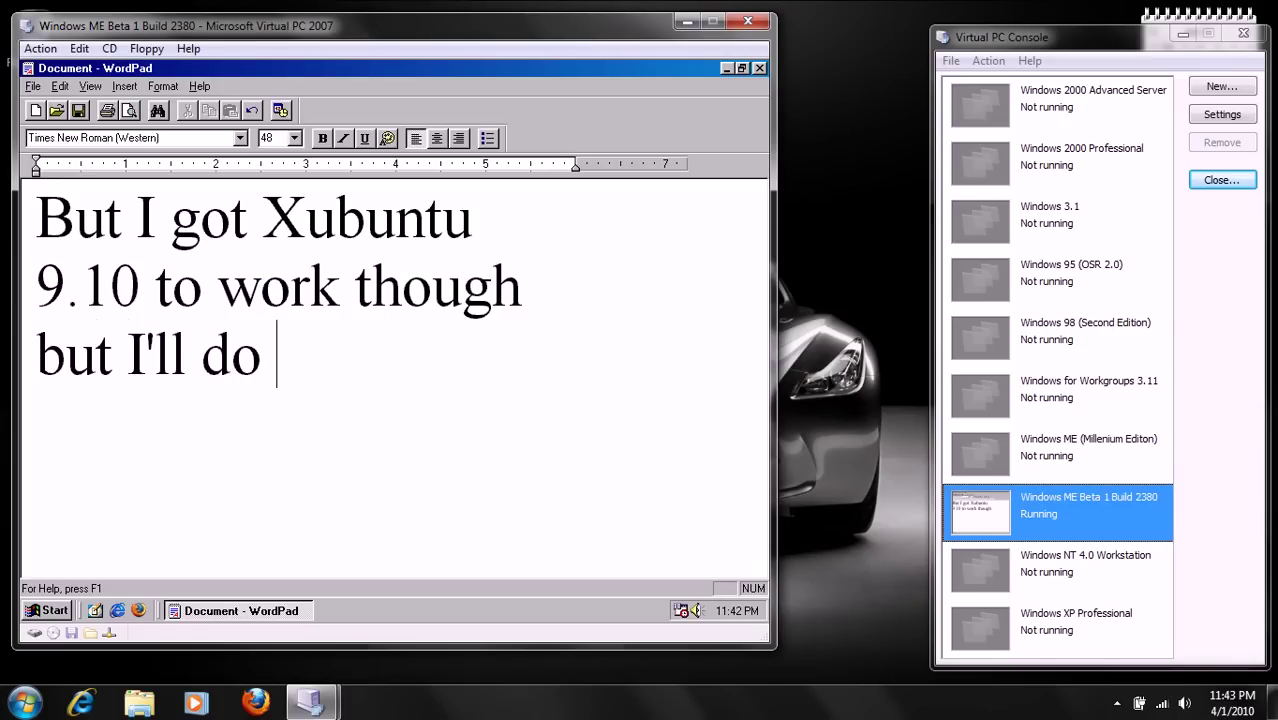
pyautogui.write('the lat')
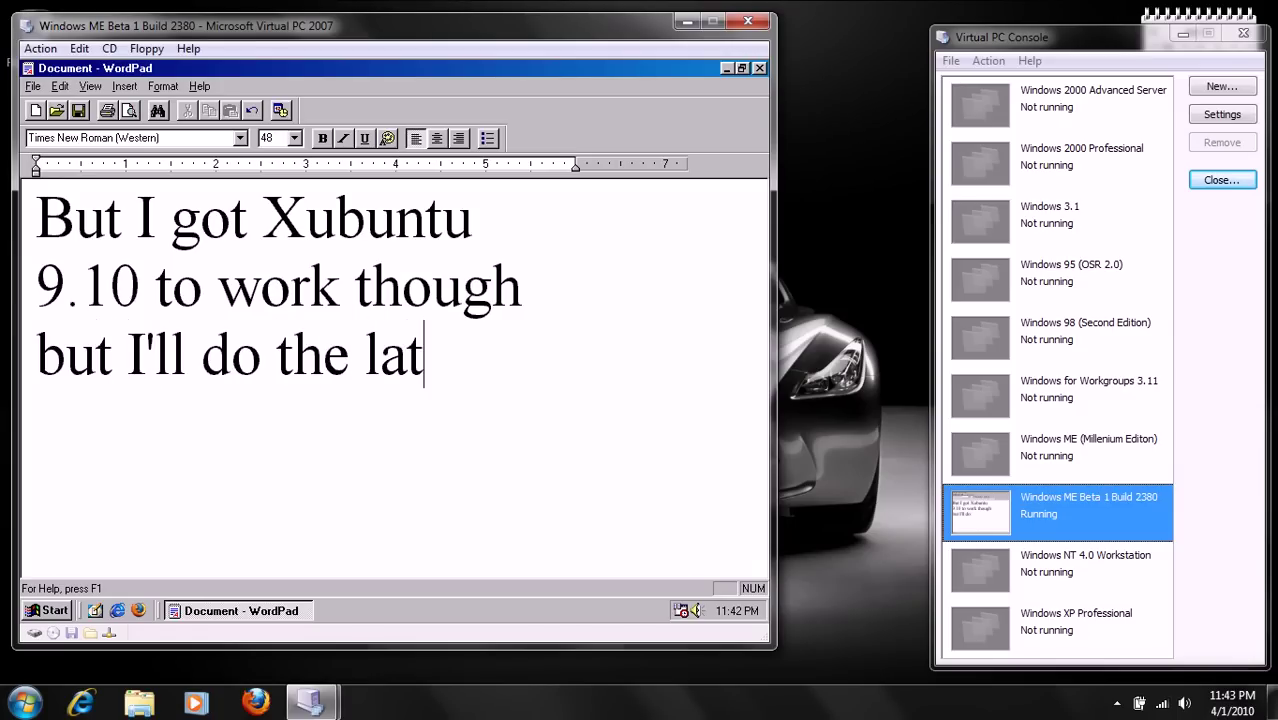
pyautogui.write('est ve')
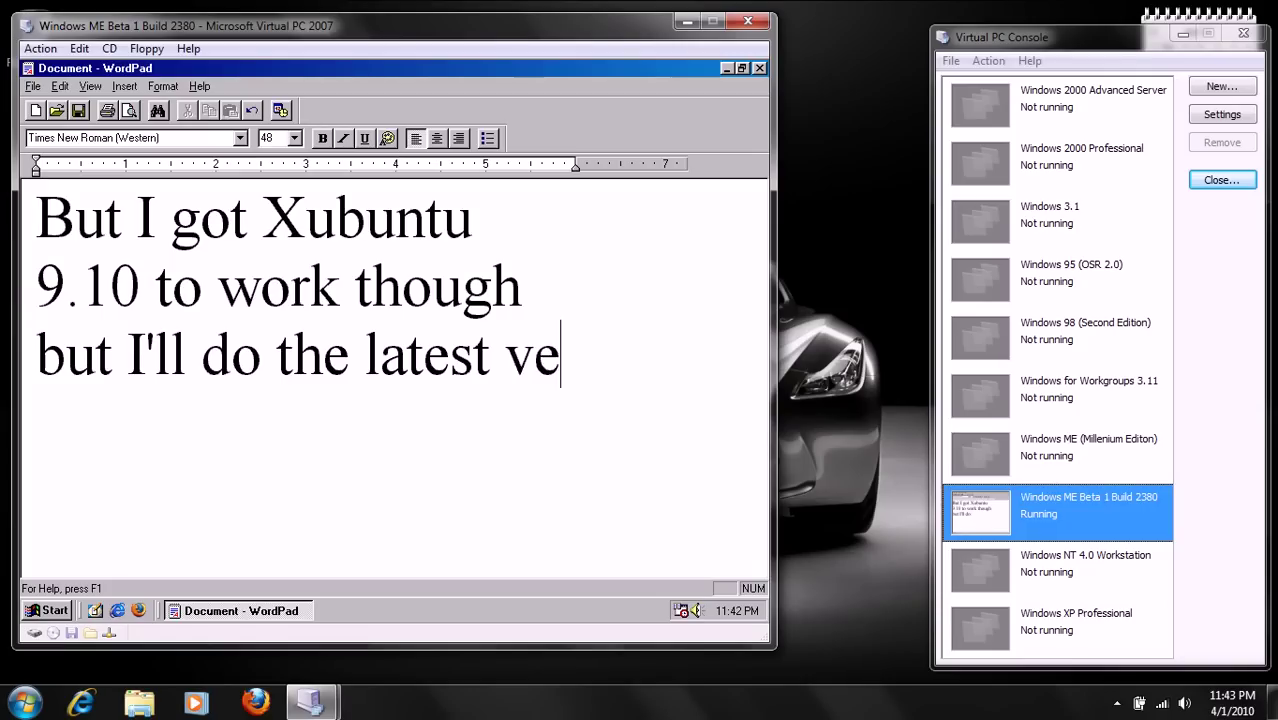
pyautogui.write('rsion Unbut')
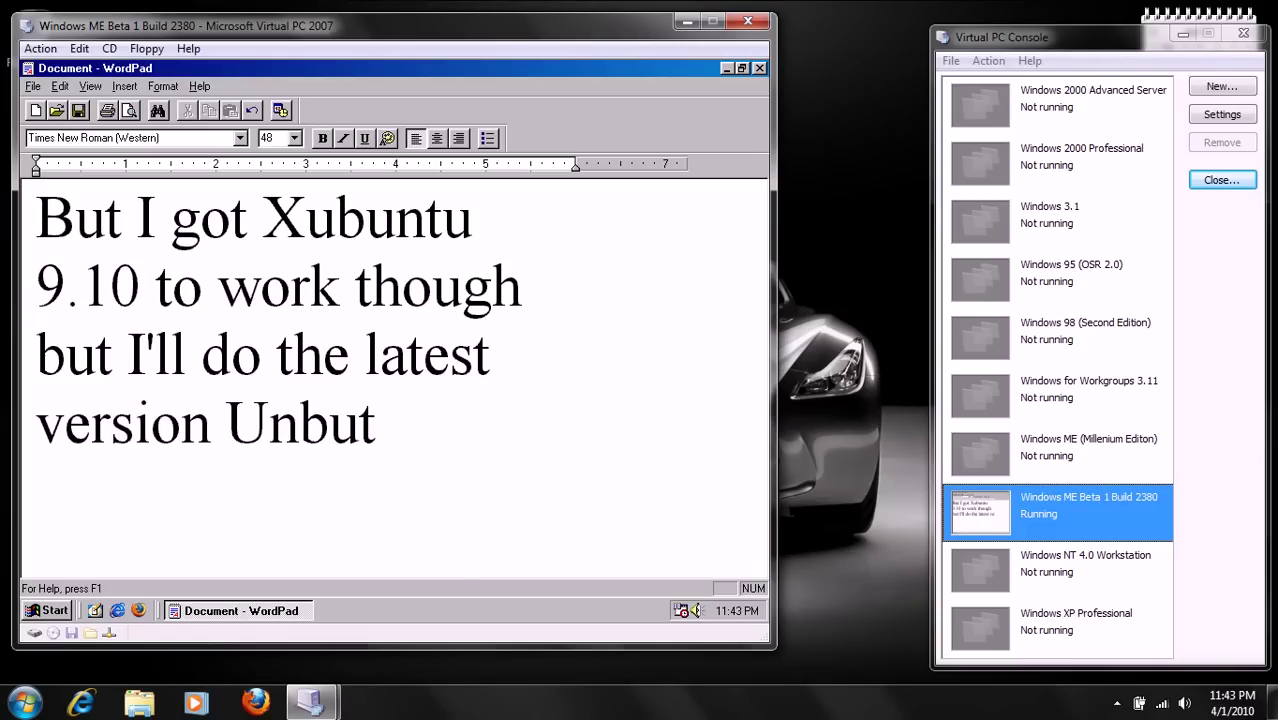
pyautogui.press('BackSpace')
pyautogui.write('ntu inst')
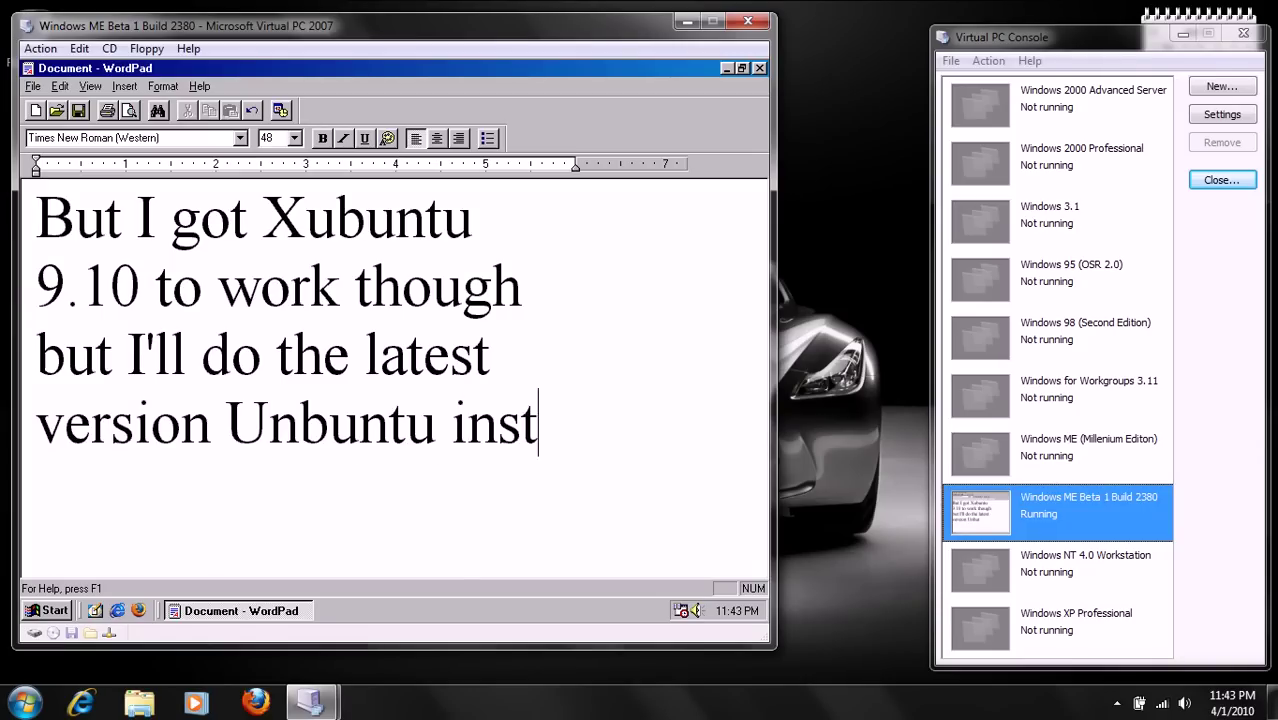
# Finish the word "instead" and end the sentence with the smiley "=)"
pyautogui.write('ead ;')
pyautogui.press('BackSpace')
pyautogui.write('+)')
pyautogui.press('BackSpace')
pyautogui.press('BackSpace')
pyautogui.write('=)')
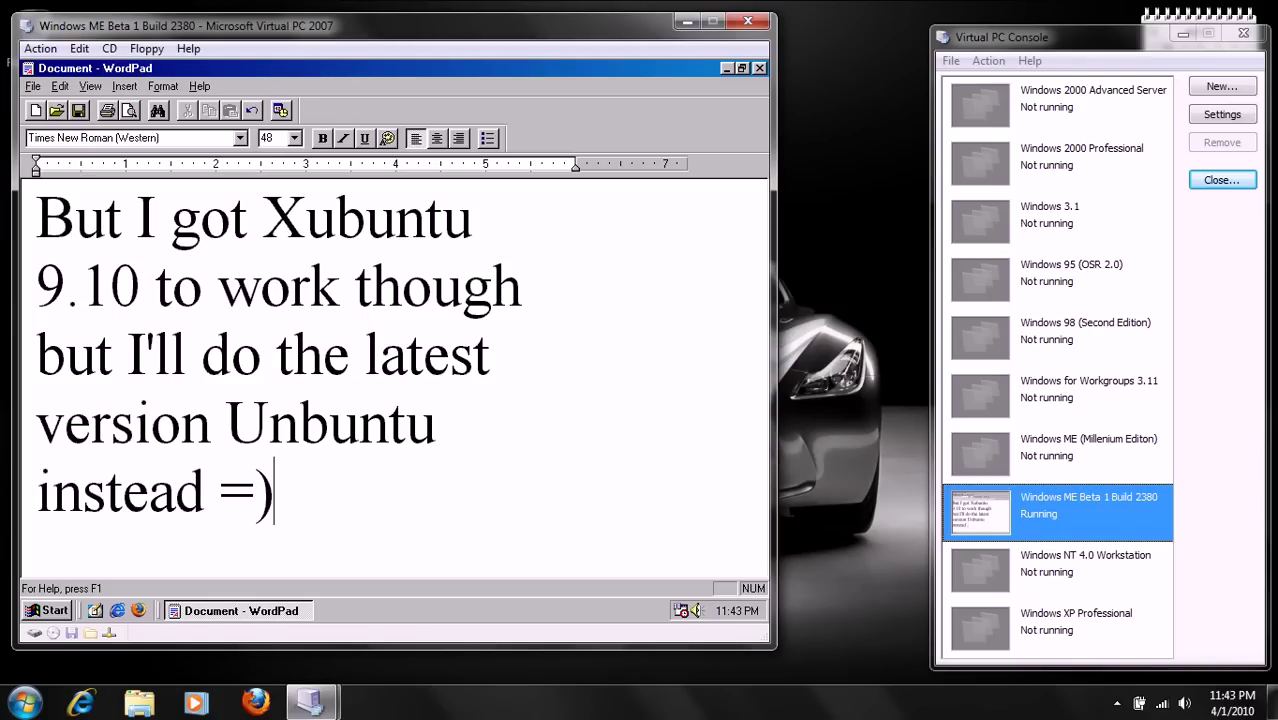
# Close WordPad without saving the changes to the document
pyautogui.hotkey('alt', 'F4')
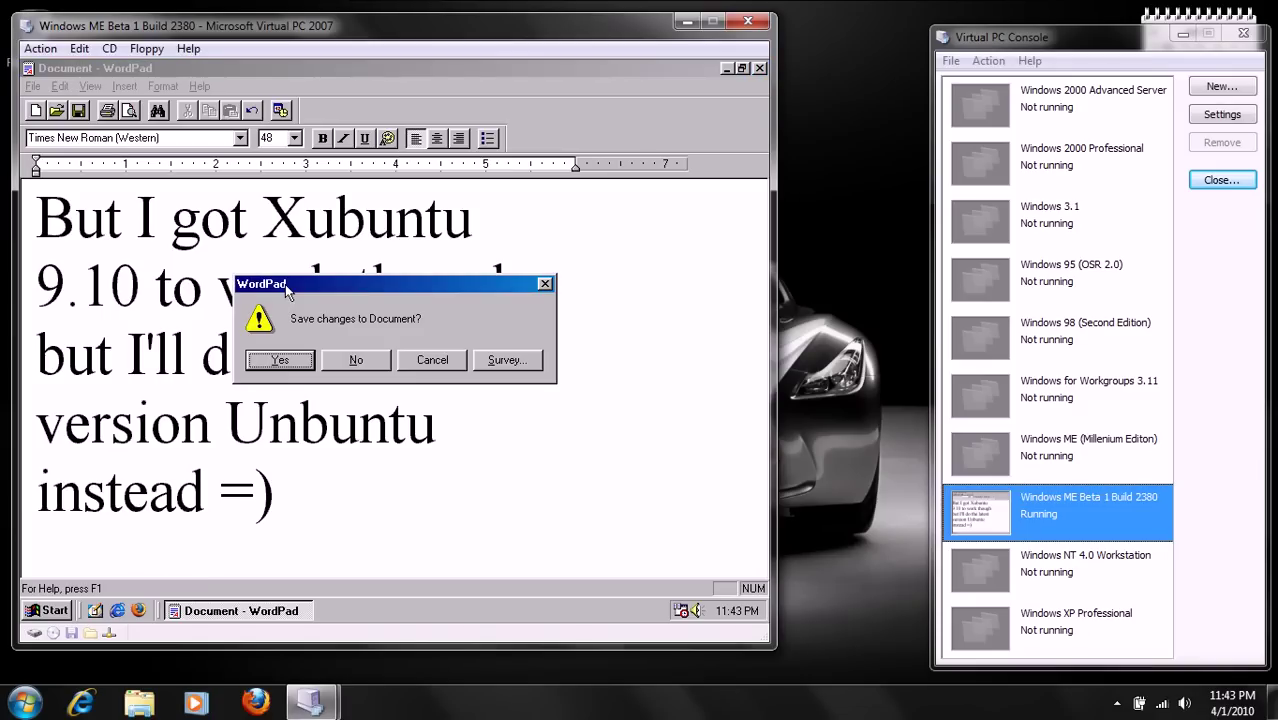
pyautogui.press('n')
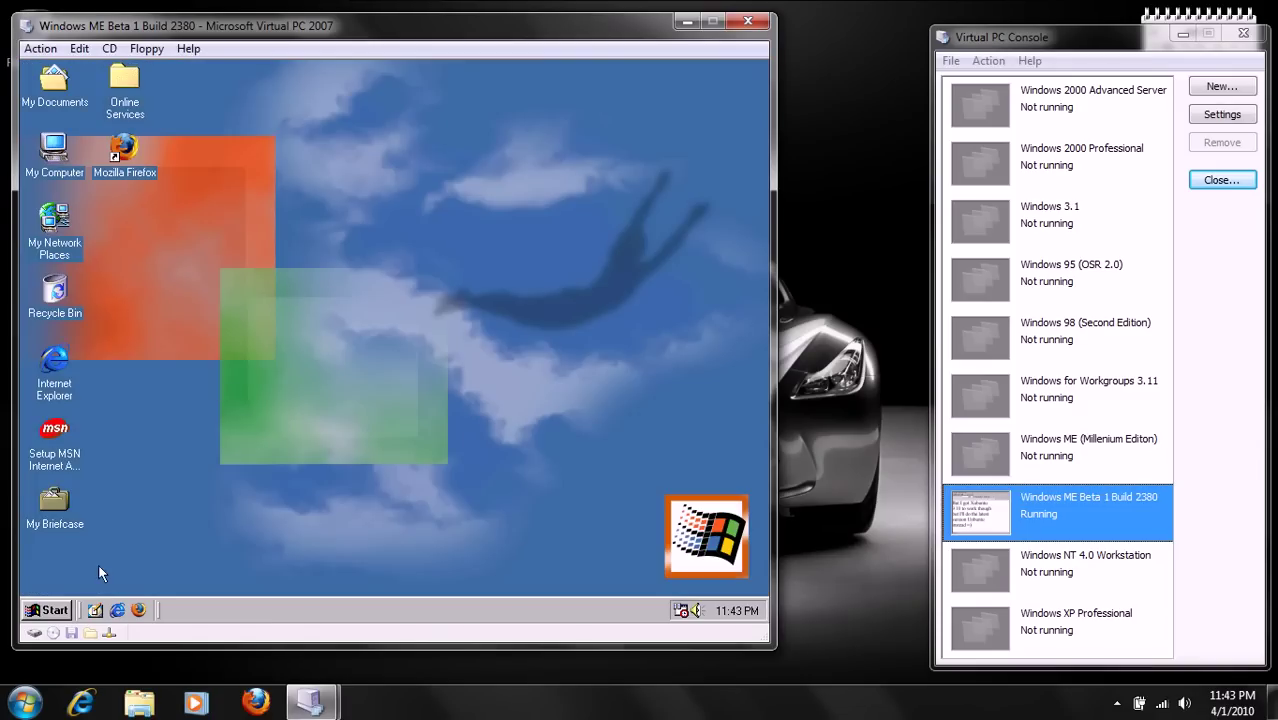
# Shut down Windows Millennium and close its virtual machine with the Turn off option
pyautogui.click(38, 606)
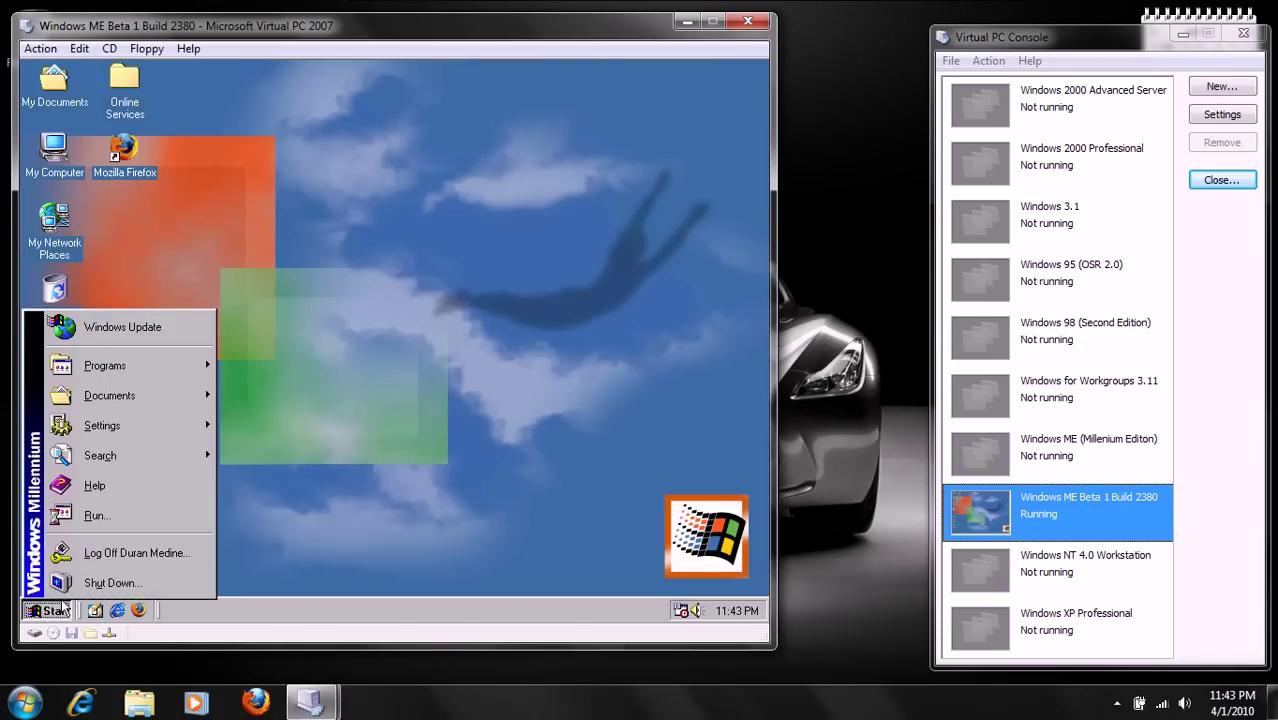
pyautogui.click(90, 580)
pyautogui.press('Return')
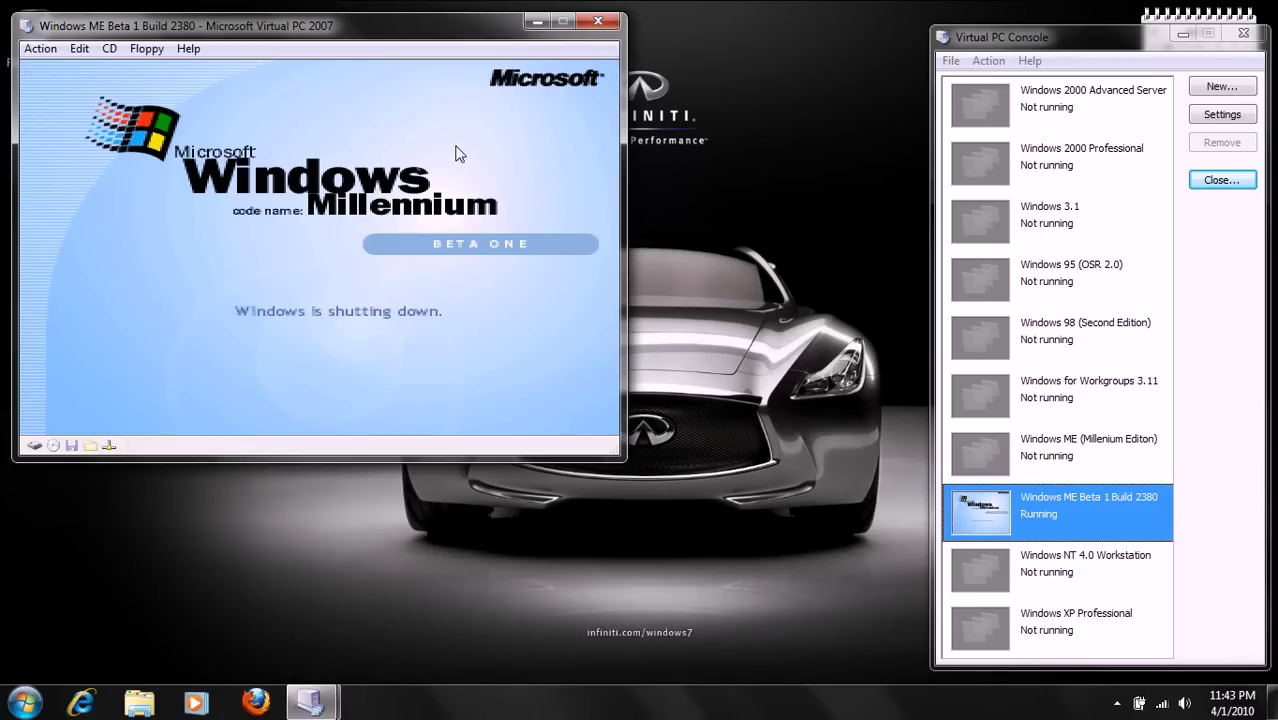
pyautogui.click(598, 21)
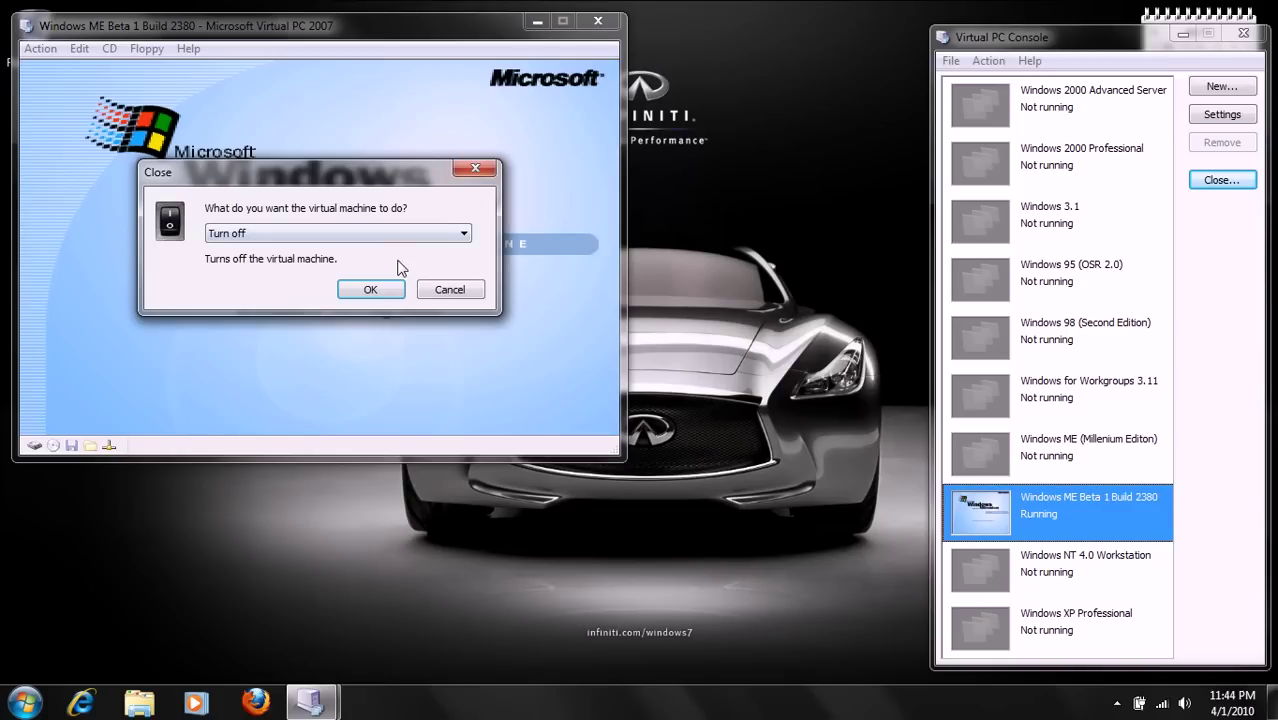
pyautogui.click(370, 289)
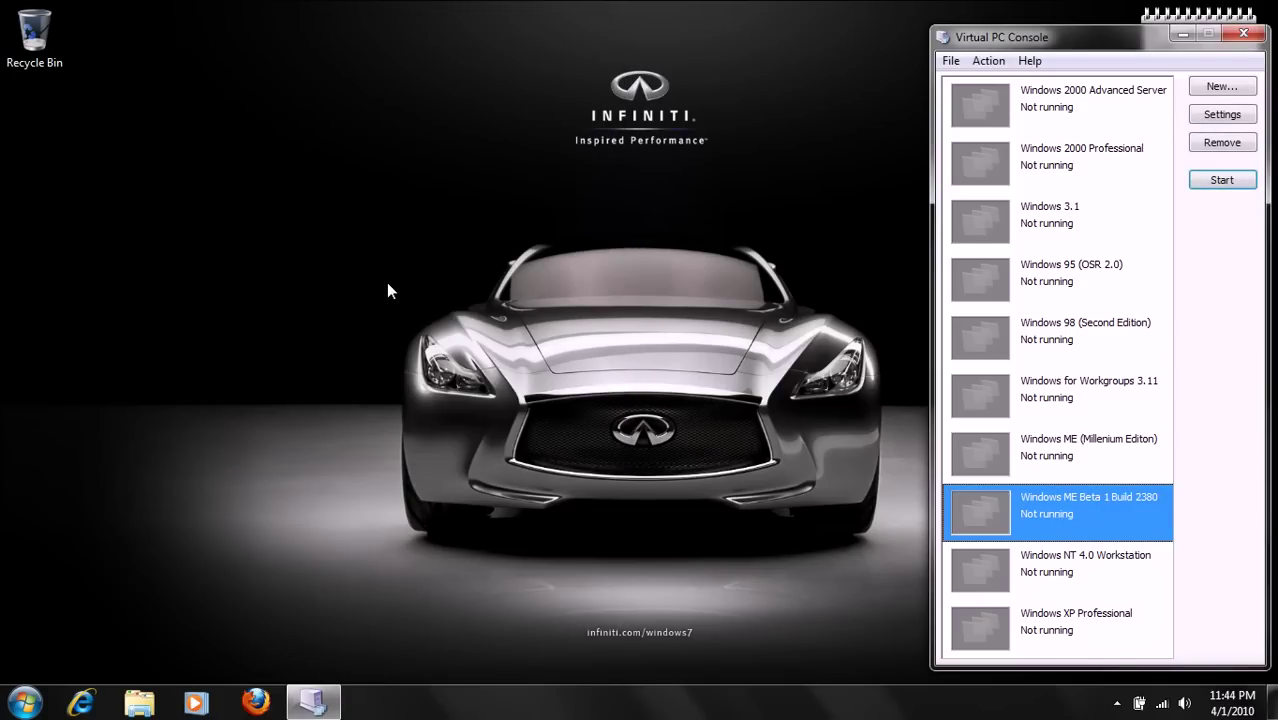